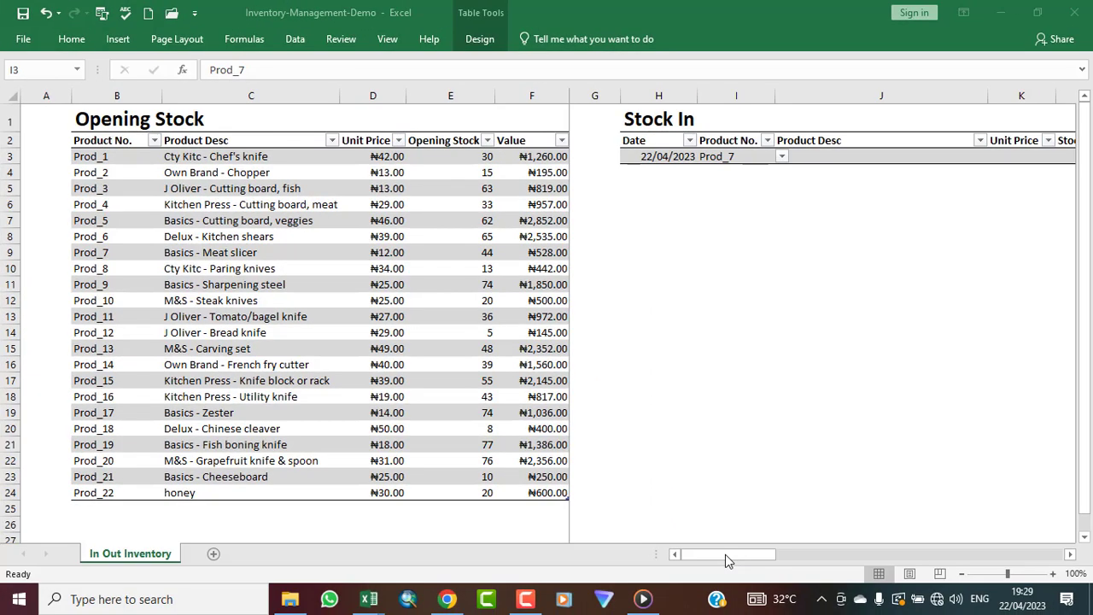
# Examine the Closing Stock table and its columns beside the Opening Stock table.
pyautogui.click(725, 555)
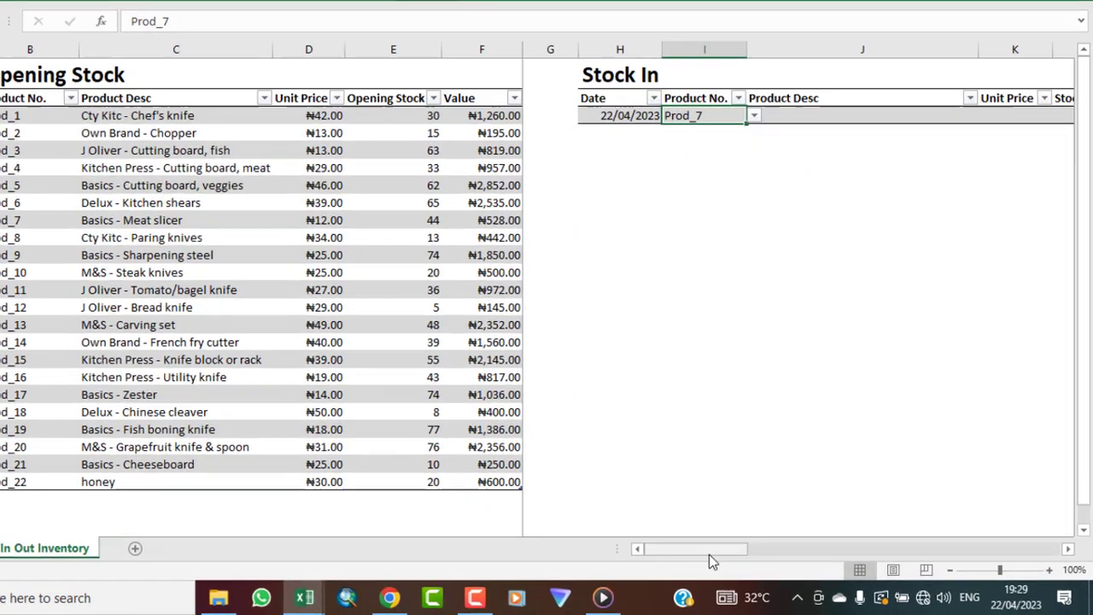
pyautogui.moveTo(740, 557); pyautogui.dragTo(793, 561)
pyautogui.moveTo(566, 519); pyautogui.dragTo(993, 511)
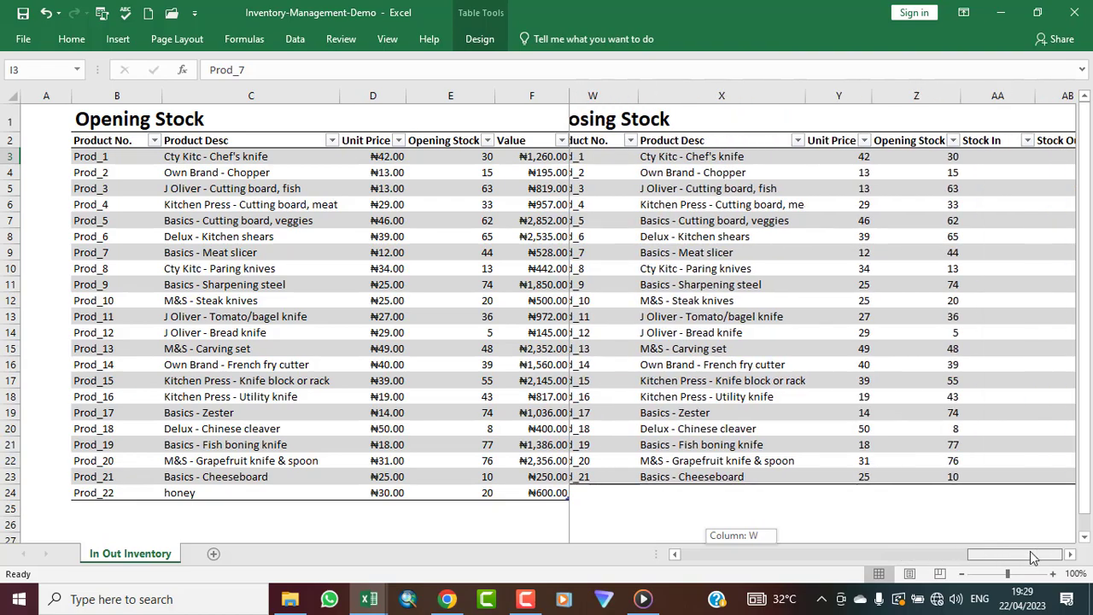
pyautogui.moveTo(1039, 557); pyautogui.dragTo(1022, 559)
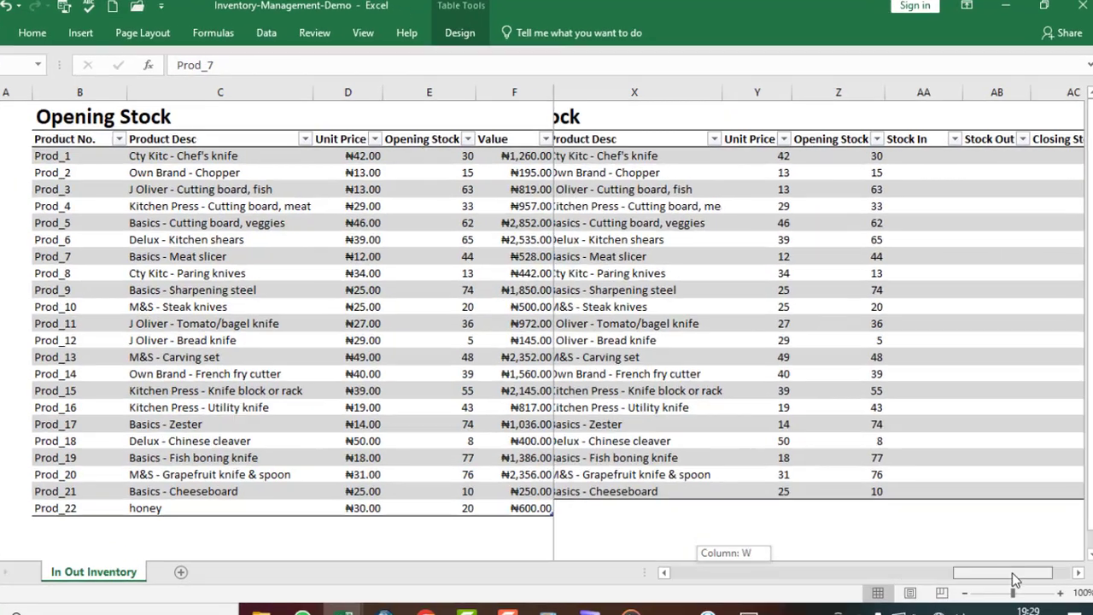
pyautogui.hscroll(-1, 610, 324)
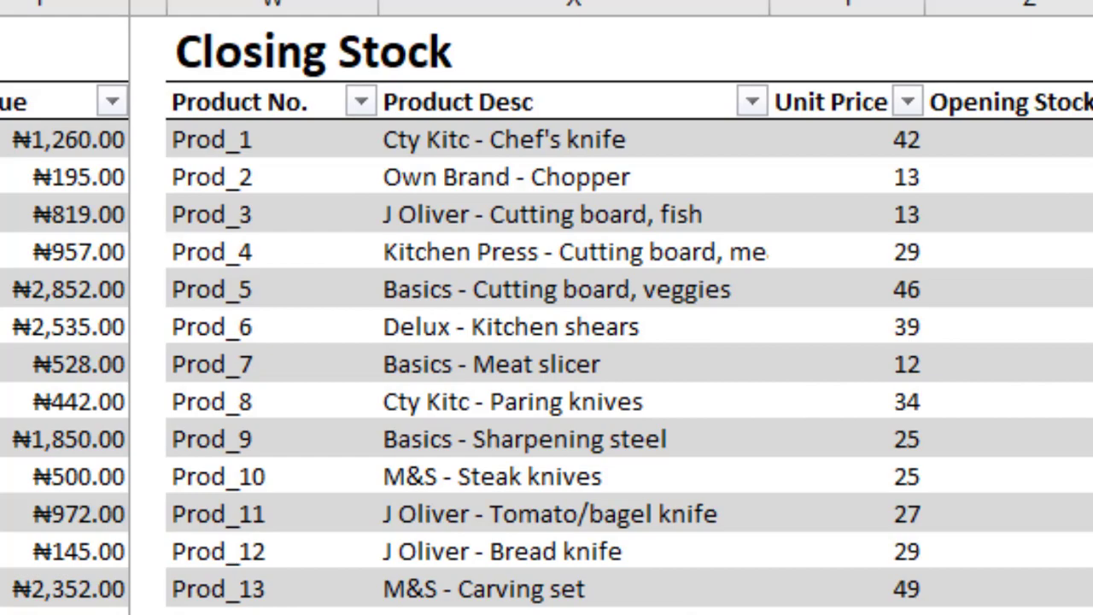
pyautogui.hscroll(-1, 611, 324)
pyautogui.hscroll(2, 611, 324)
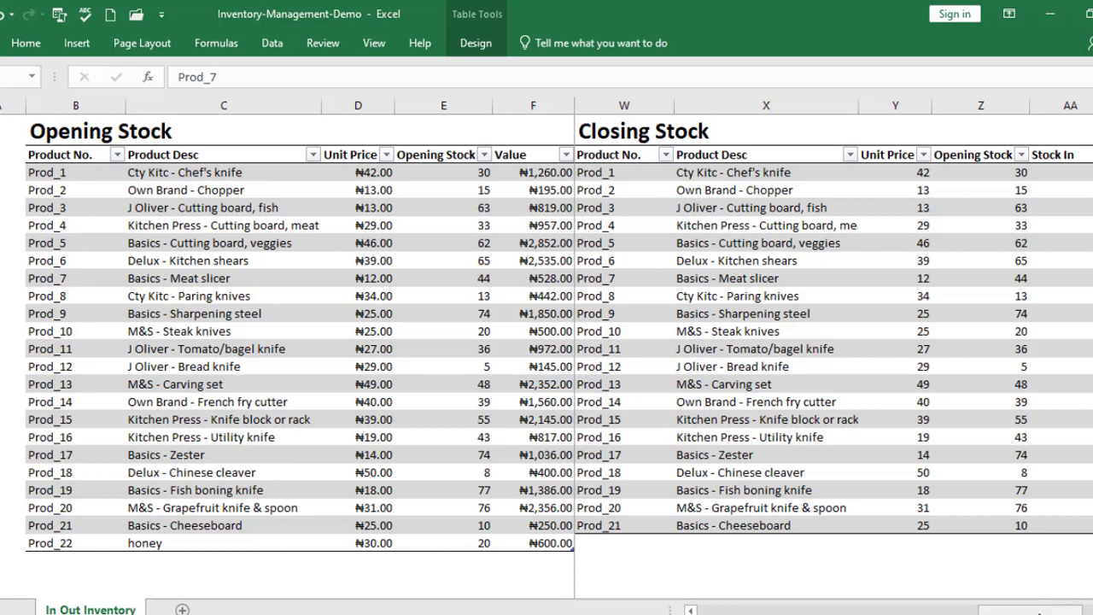
# Examine the Stock Out and Stock In tables and the product numbers available for the Stock In entry.
pyautogui.click(690, 609)
pyautogui.click(691, 611)
pyautogui.click(691, 610)
pyautogui.click(691, 610)
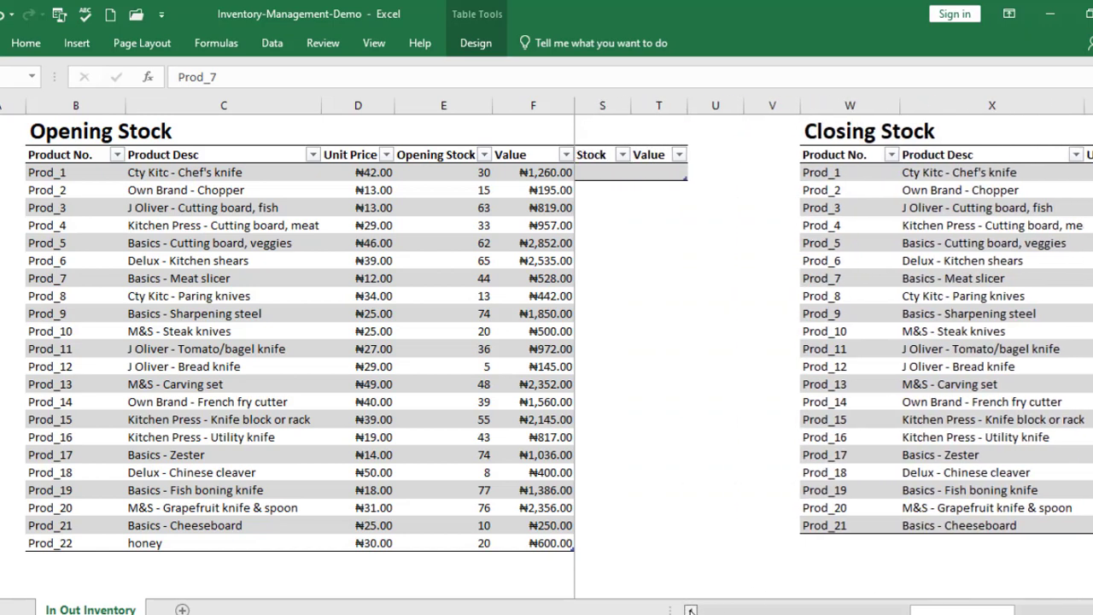
pyautogui.click(690, 611)
pyautogui.click(691, 611)
pyautogui.click(691, 610)
pyautogui.click(691, 611)
pyautogui.click(691, 611)
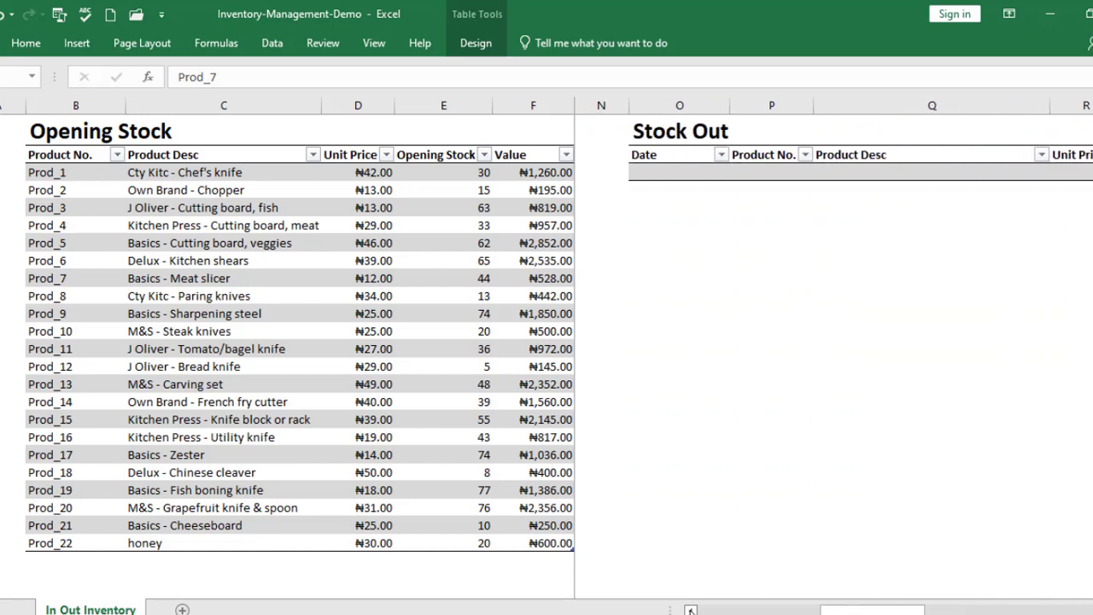
pyautogui.click(691, 610)
pyautogui.click(691, 610)
pyautogui.click(691, 611)
pyautogui.click(691, 611)
pyautogui.click(690, 611)
pyautogui.click(691, 611)
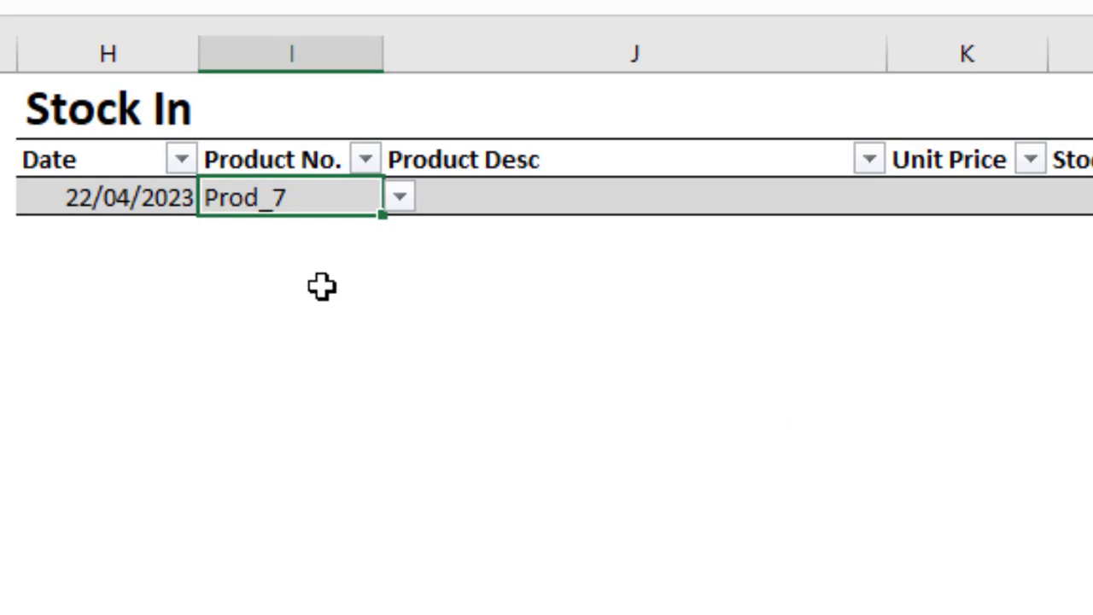
pyautogui.click(410, 203)
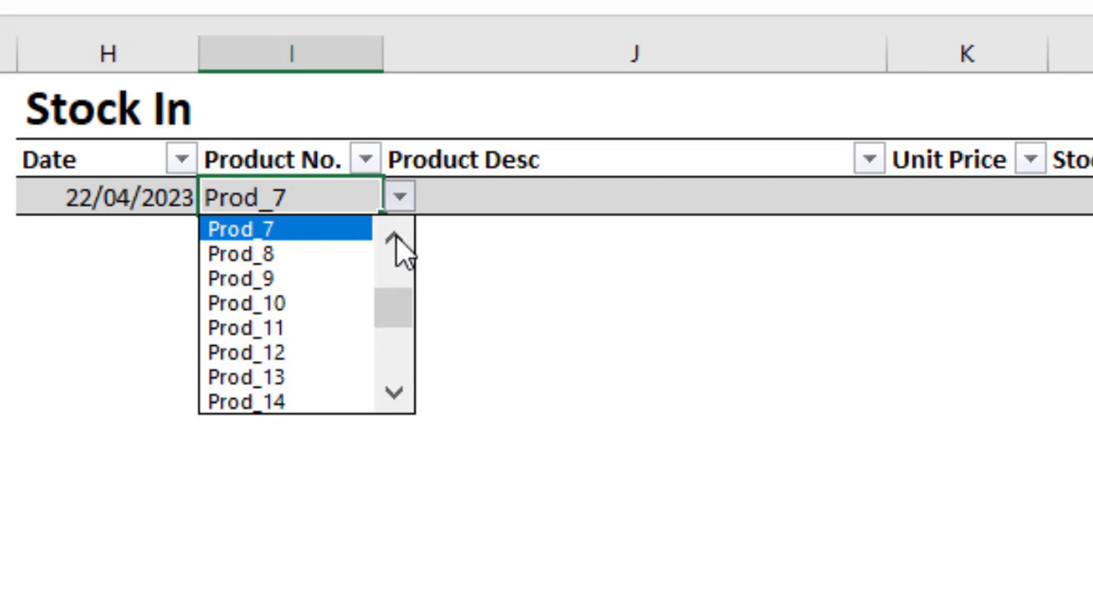
pyautogui.press('Escape')
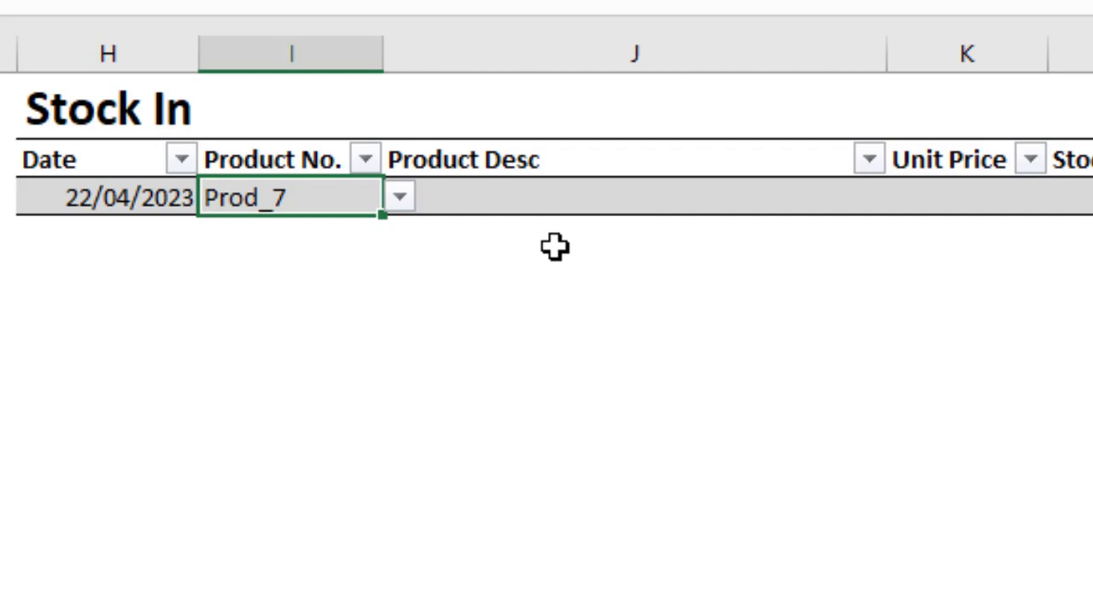
# Begin a VLOOKUP formula in the first Product Desc cell of the Stock In table, using [Product No.] as the lookup value.
pyautogui.click(551, 192)
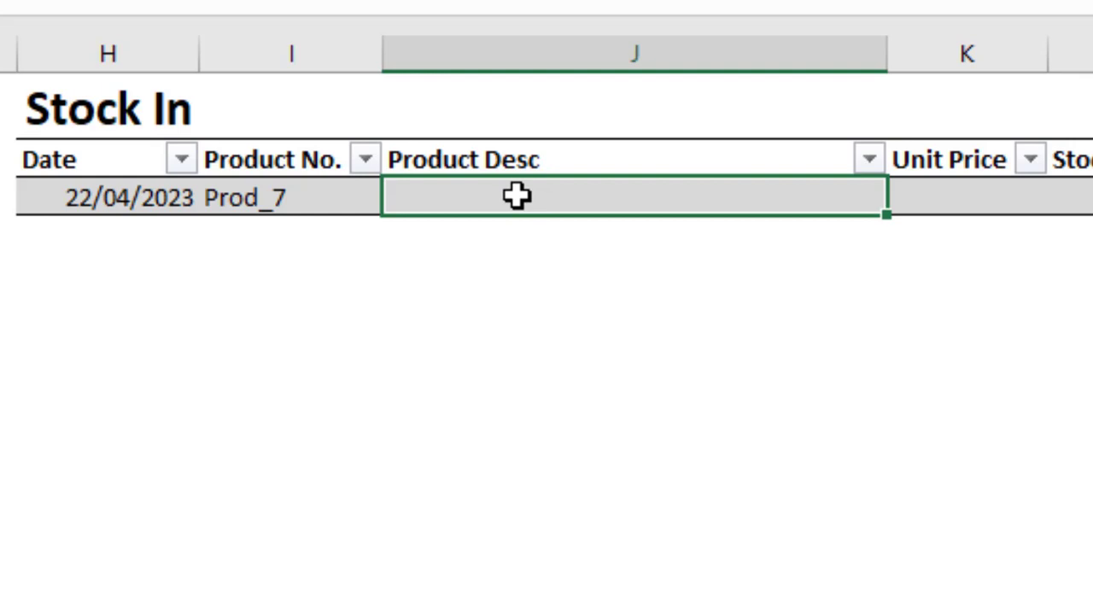
pyautogui.doubleClick(489, 197)
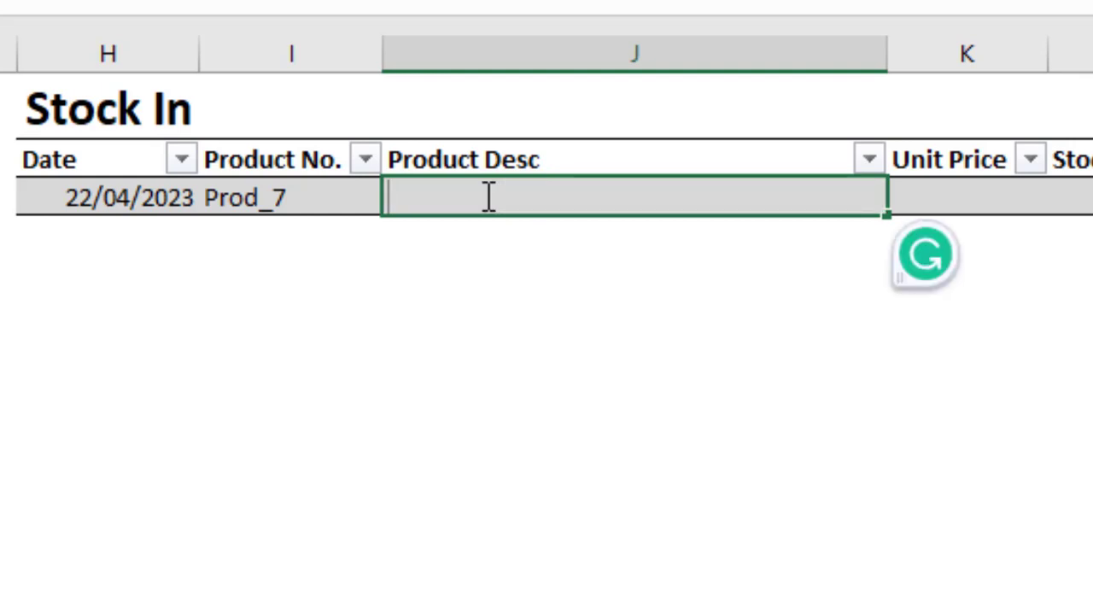
pyautogui.write('=vl')
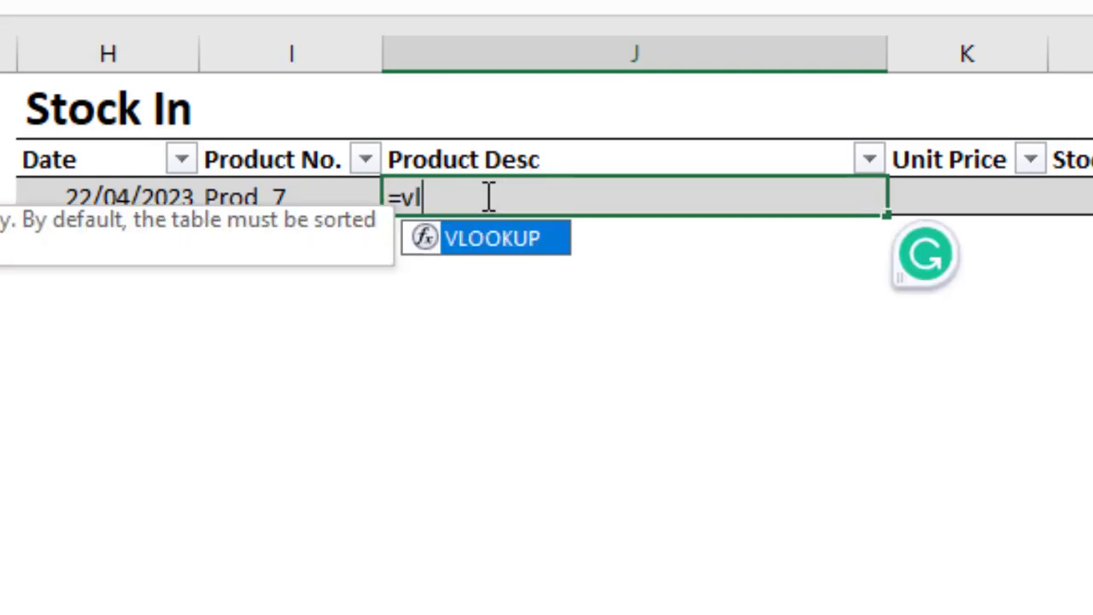
pyautogui.write('o')
pyautogui.doubleClick(498, 255)
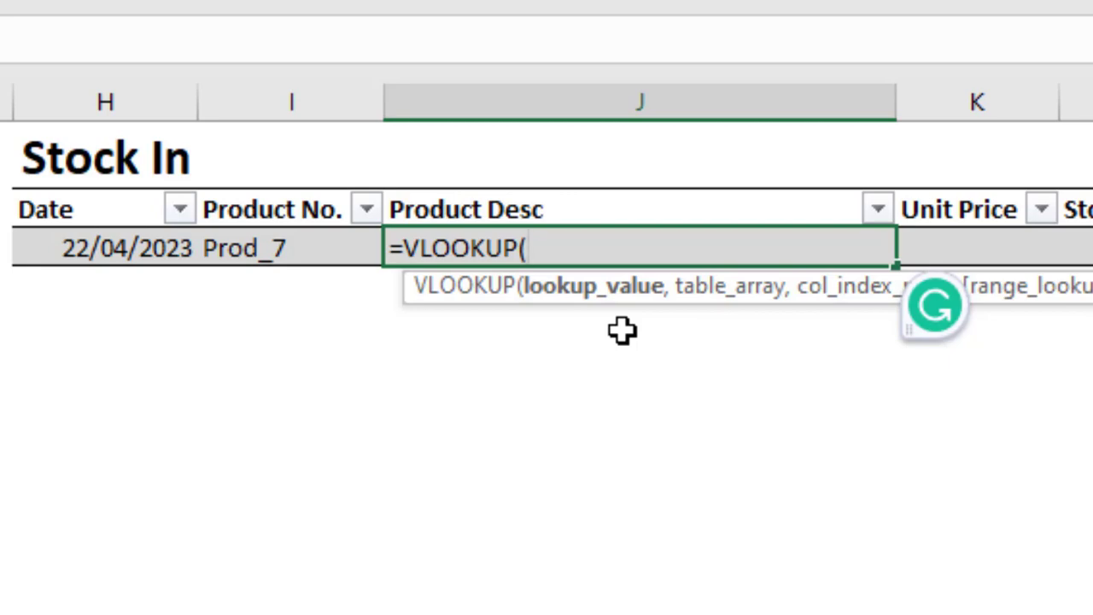
pyautogui.click(305, 247)
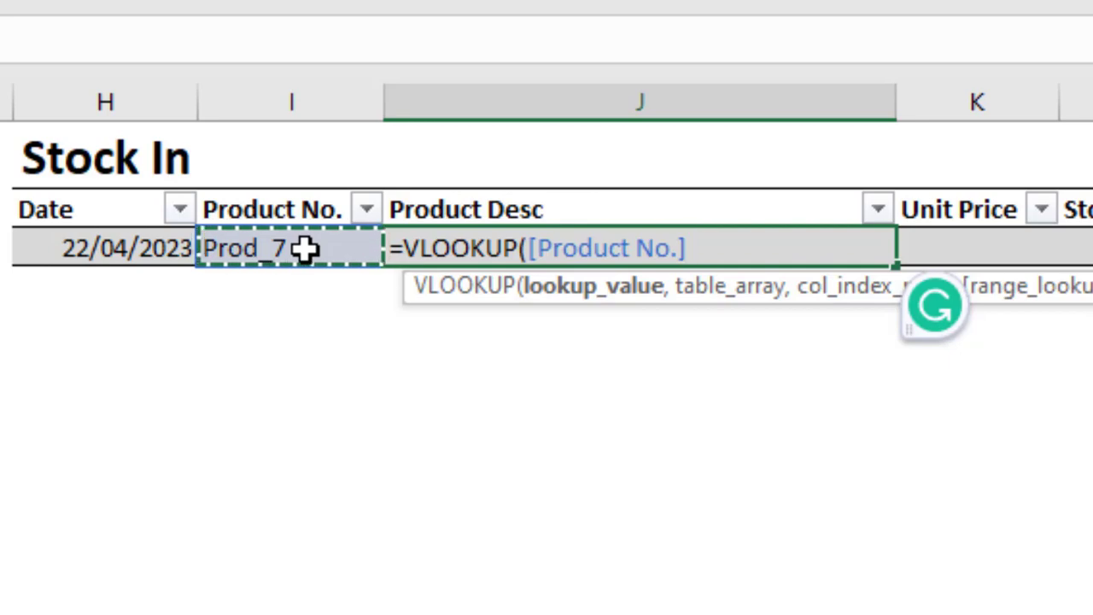
pyautogui.write(',')
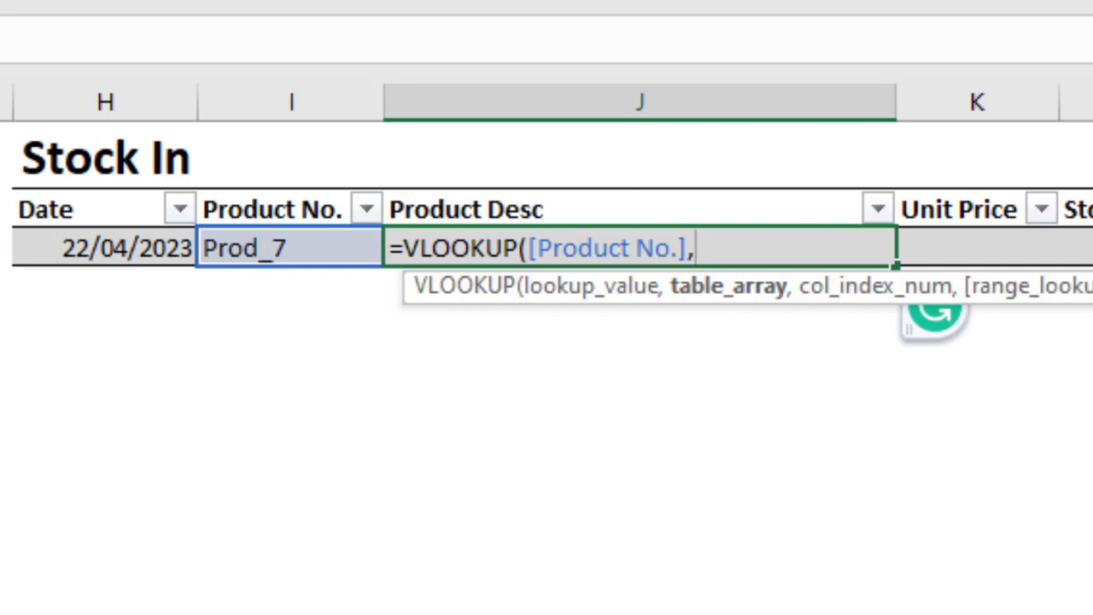
# Complete the Product Desc VLOOKUP with the Opening_Stock table as the array, column index 2 and FALSE for an exact match.
pyautogui.moveTo(162, 93); pyautogui.dragTo(750, 571)
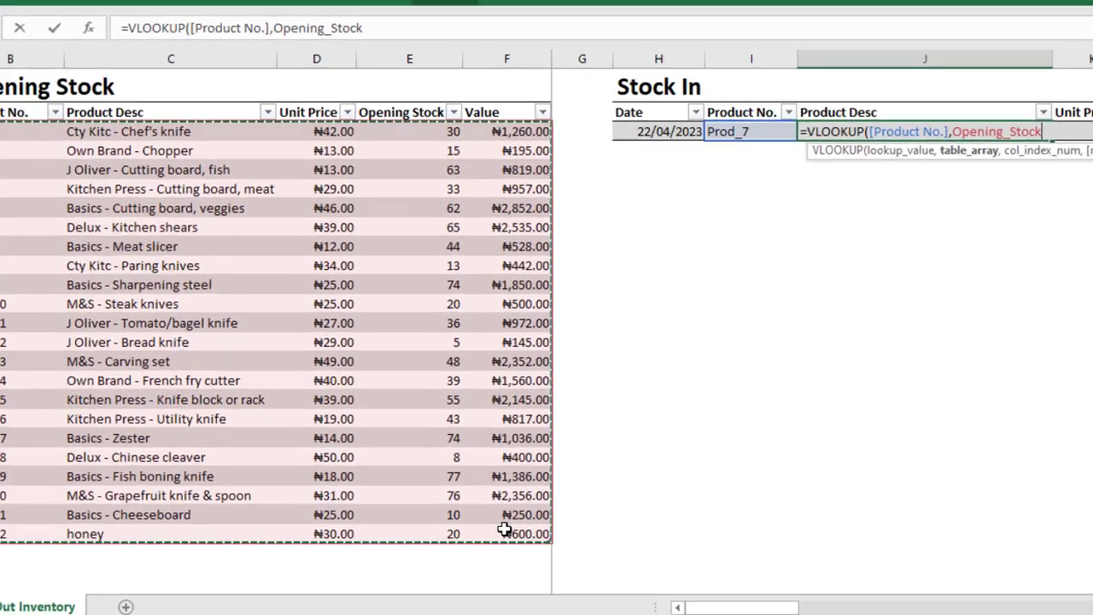
pyautogui.write(',2')
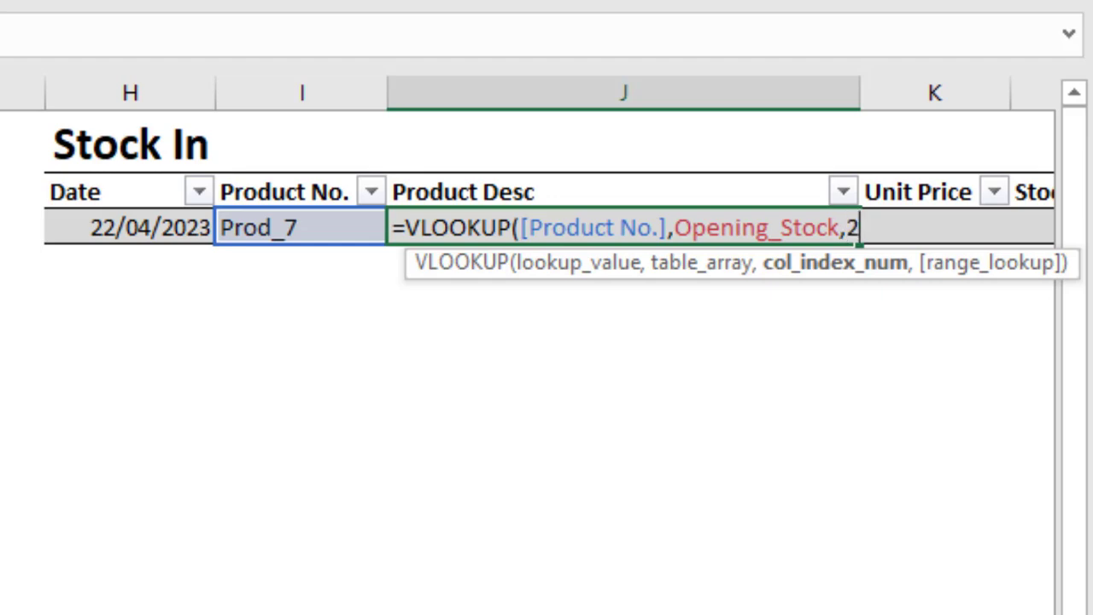
pyautogui.write(',')
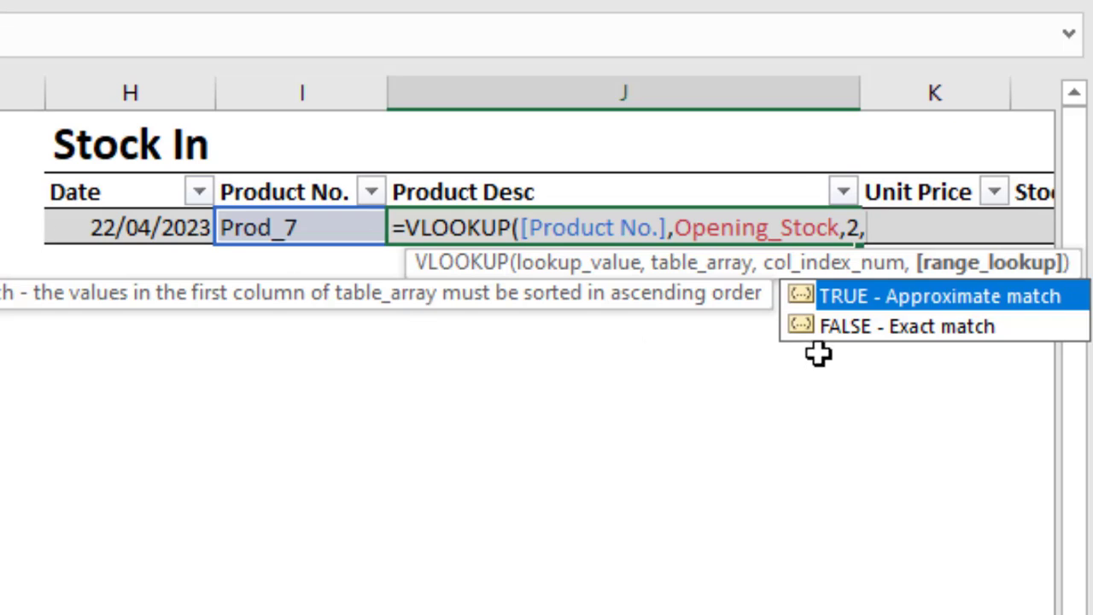
pyautogui.doubleClick(906, 338)
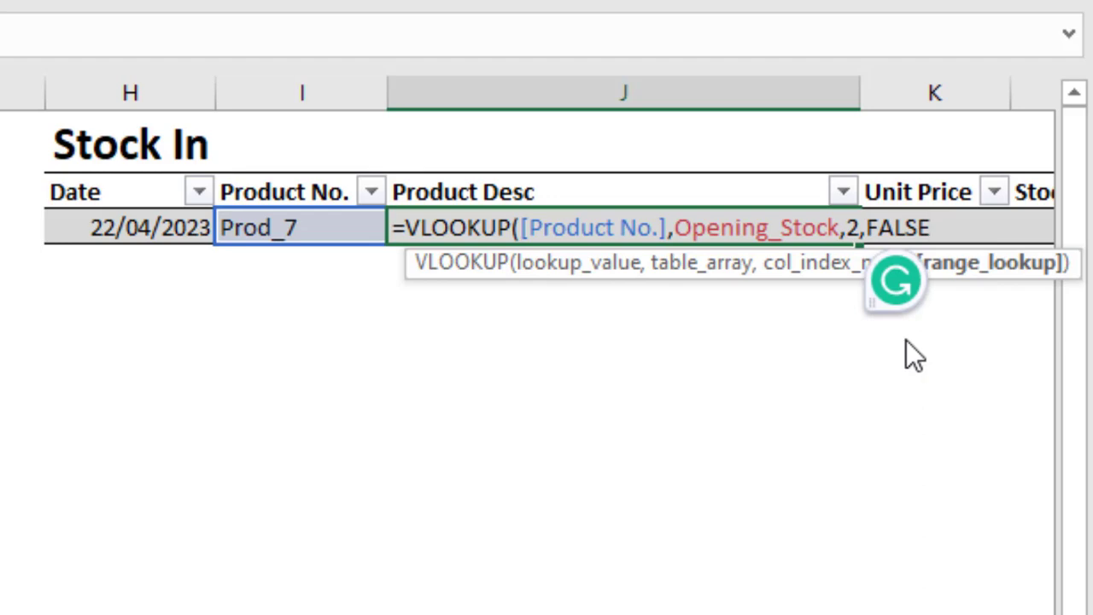
pyautogui.write(')')
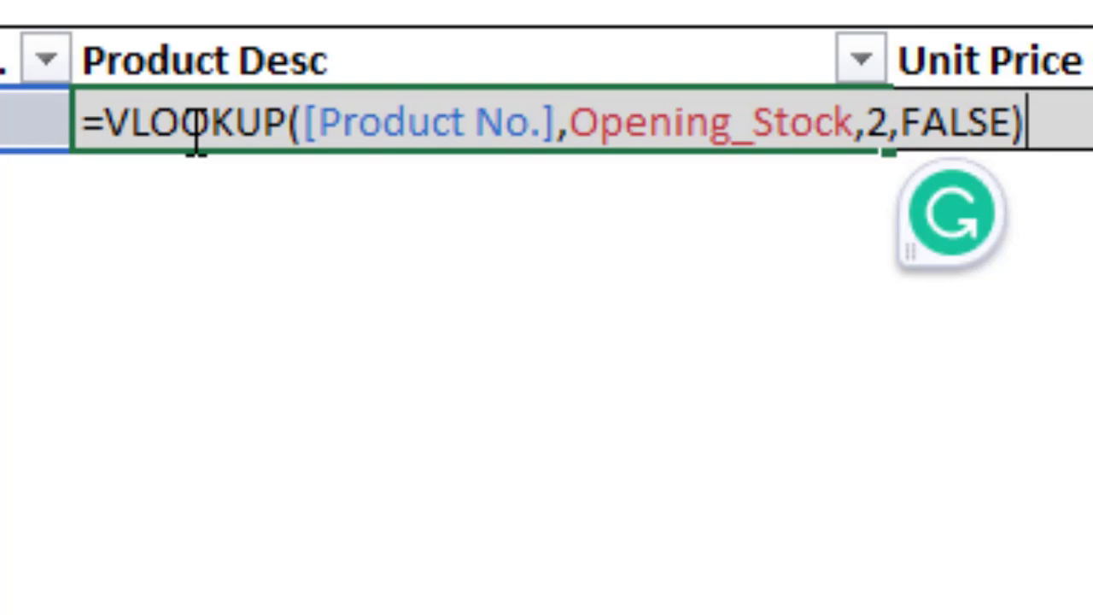
pyautogui.press('Return')
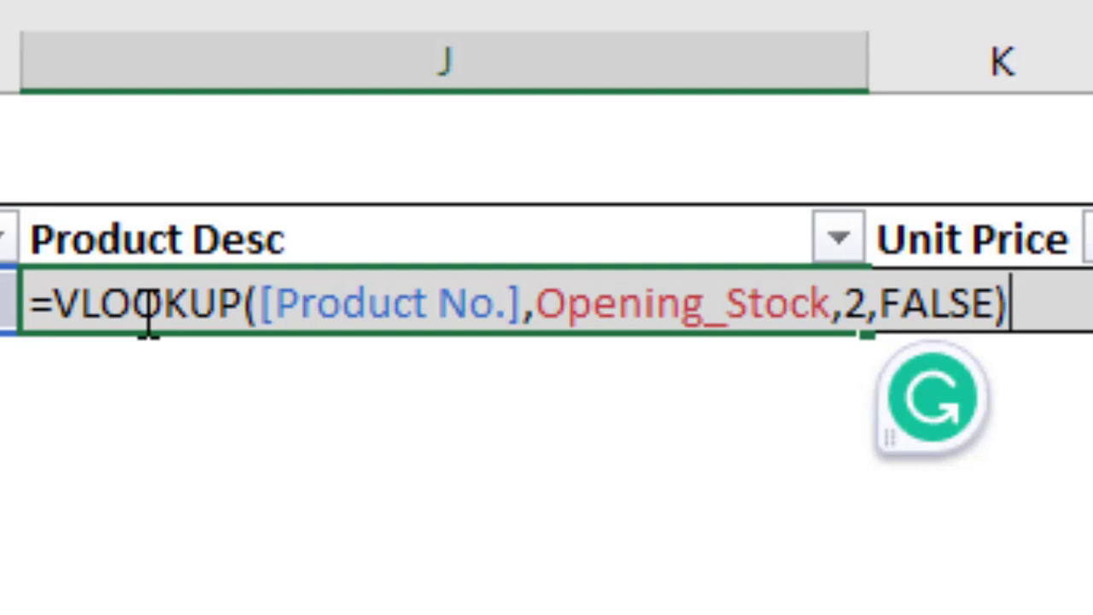
pyautogui.press('Return')
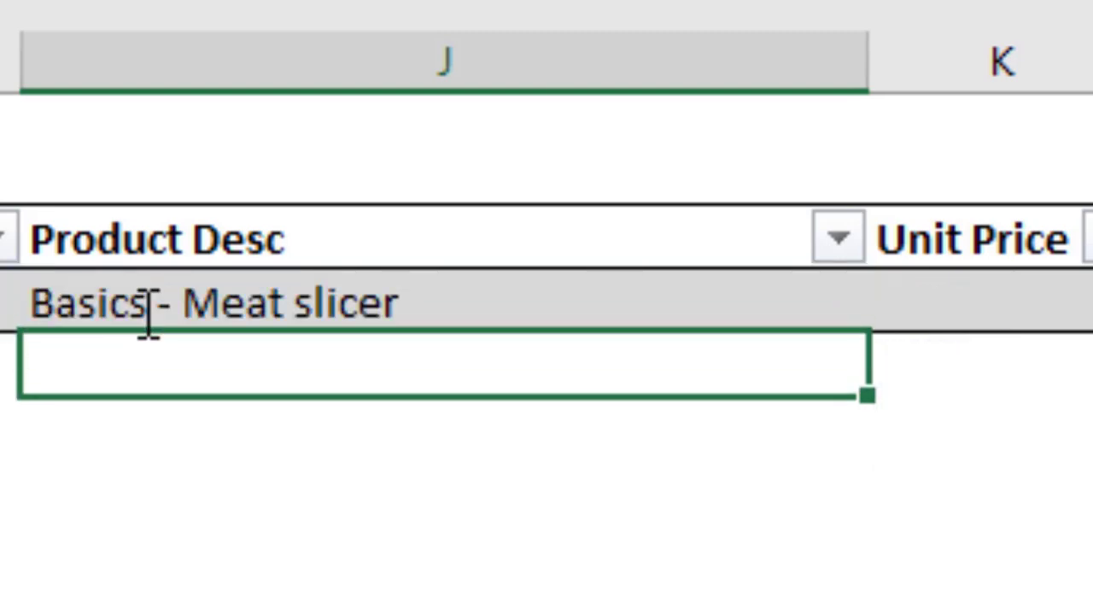
# Test the description lookup by setting the Stock In entry's product number to Prod_12.
pyautogui.click(401, 303)
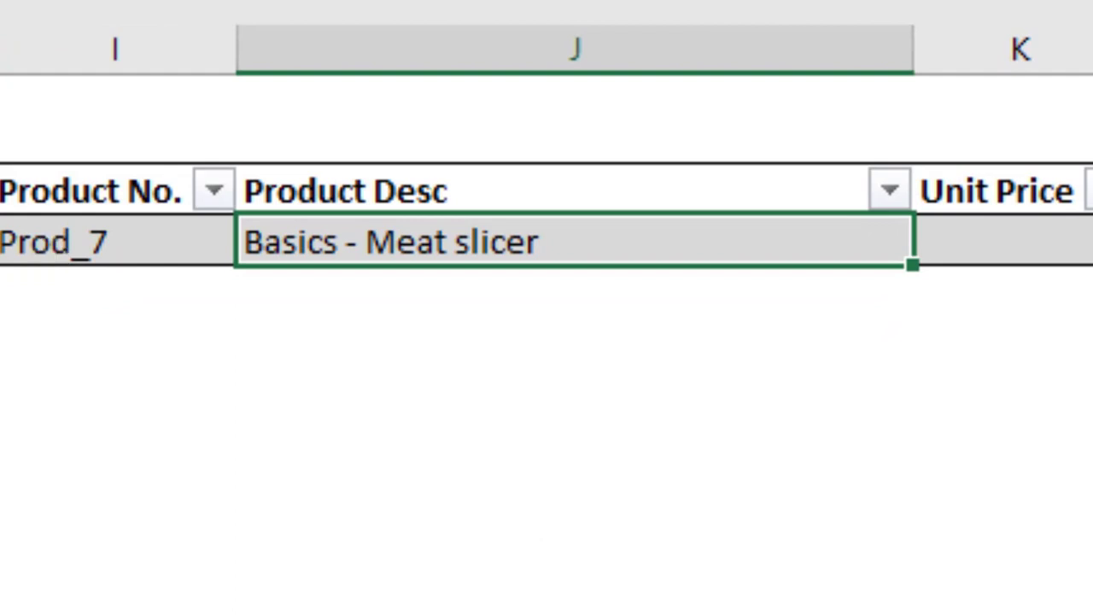
pyautogui.click(126, 245)
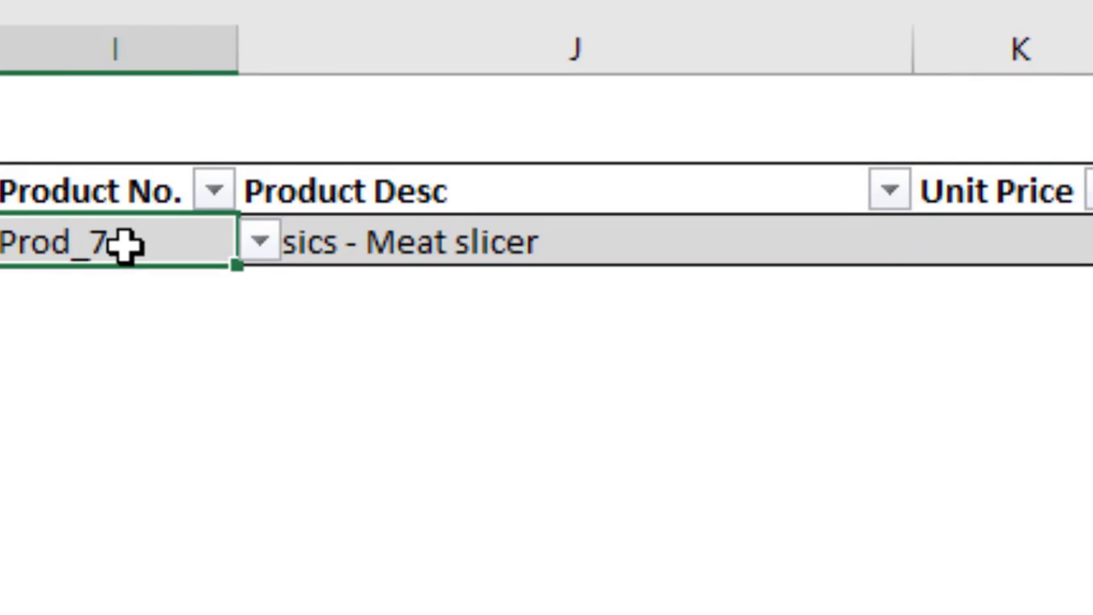
pyautogui.click(261, 248)
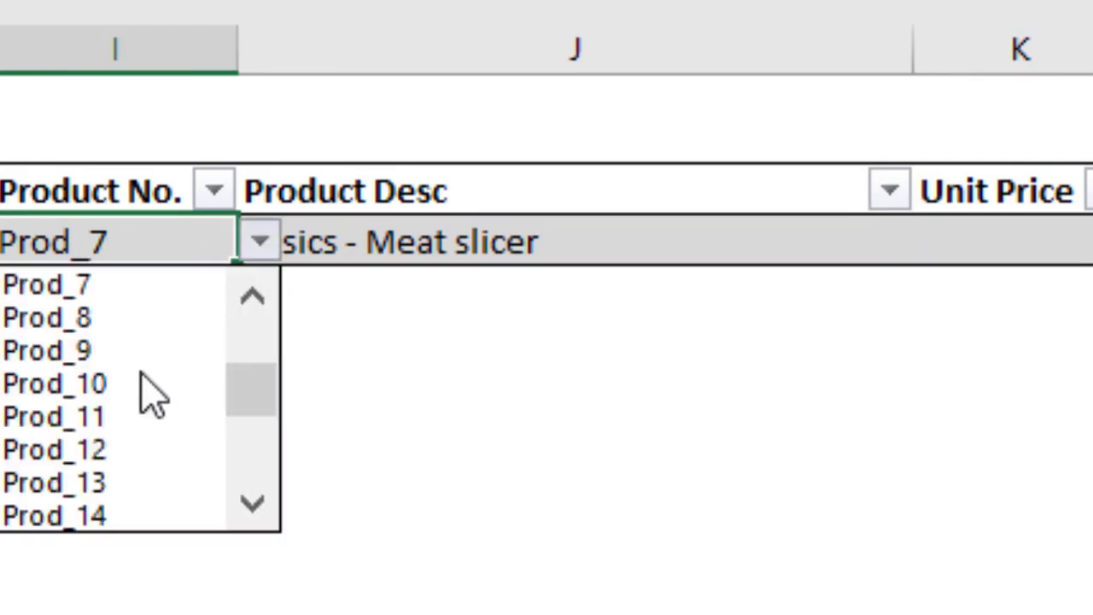
pyautogui.click(104, 452)
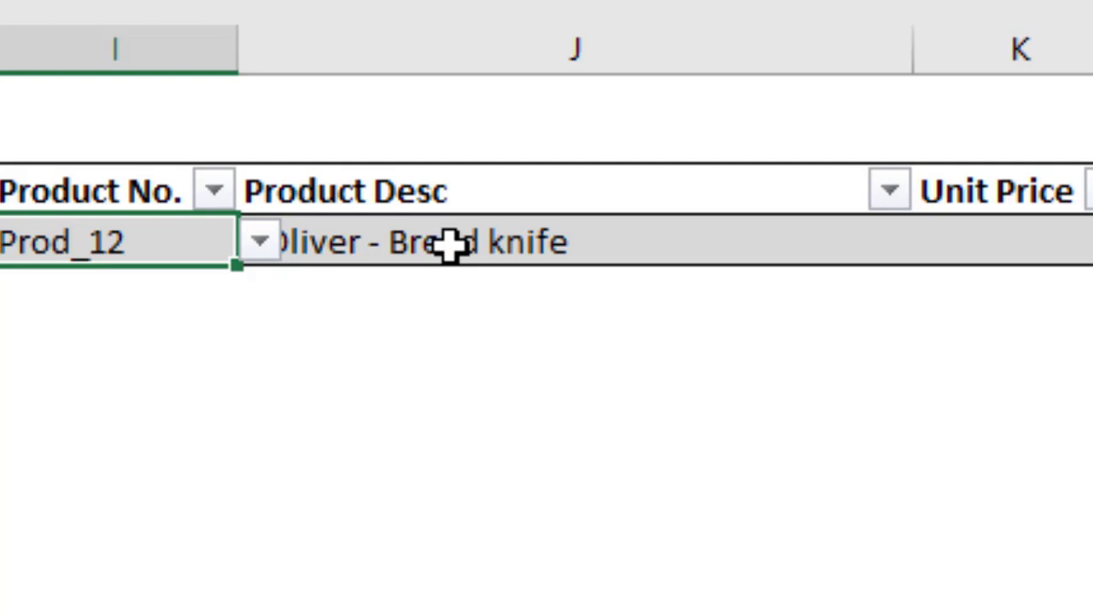
pyautogui.click(450, 245)
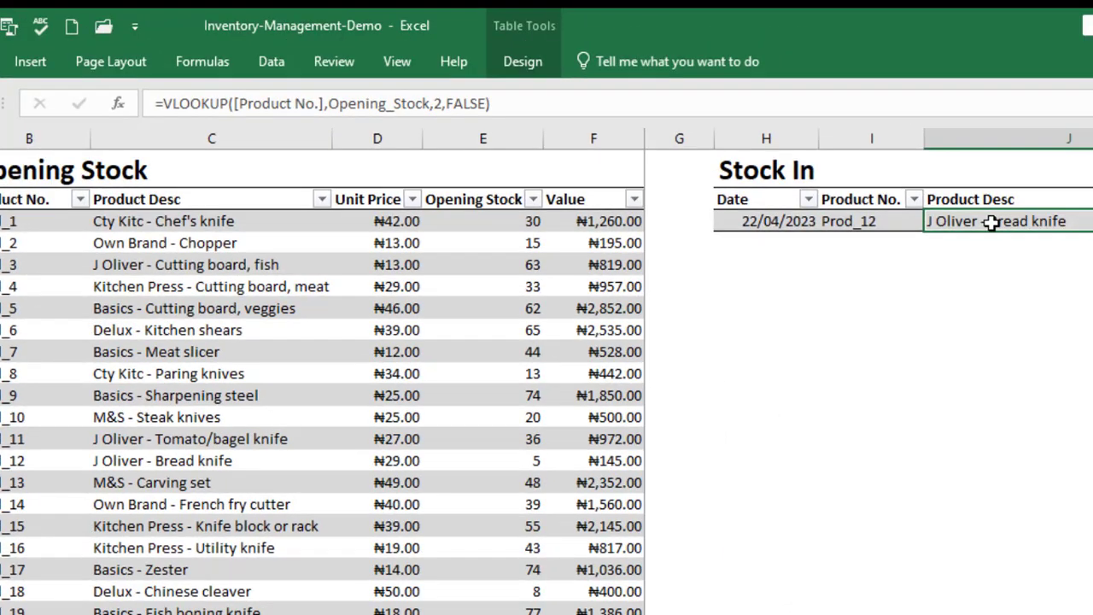
# Set the Stock In entry's product number to Prod_18 and check the description lookup.
pyautogui.click(872, 221)
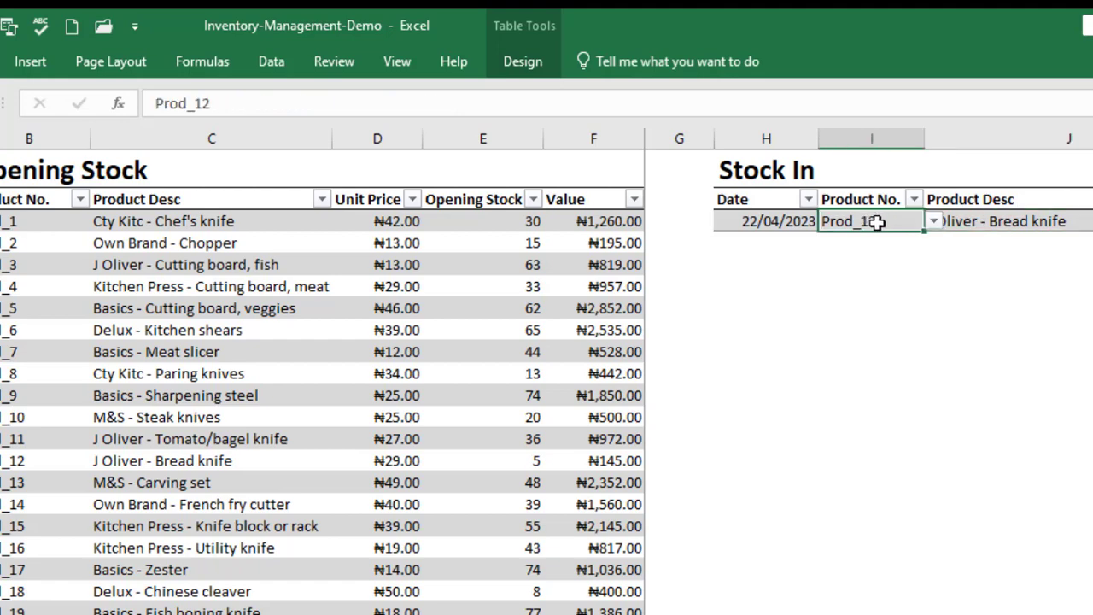
pyautogui.click(934, 222)
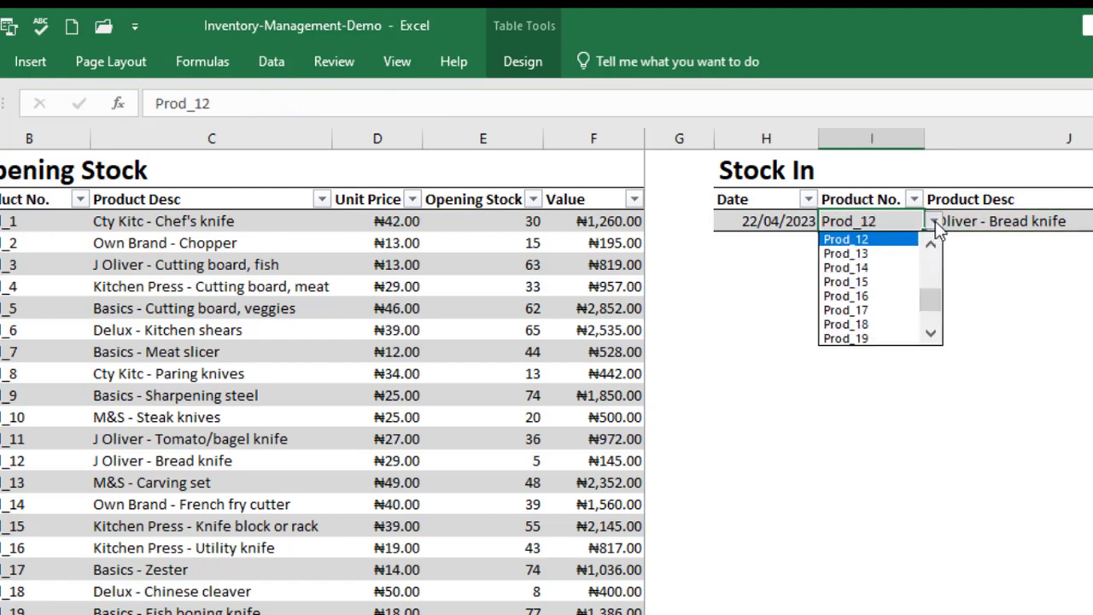
pyautogui.click(869, 326)
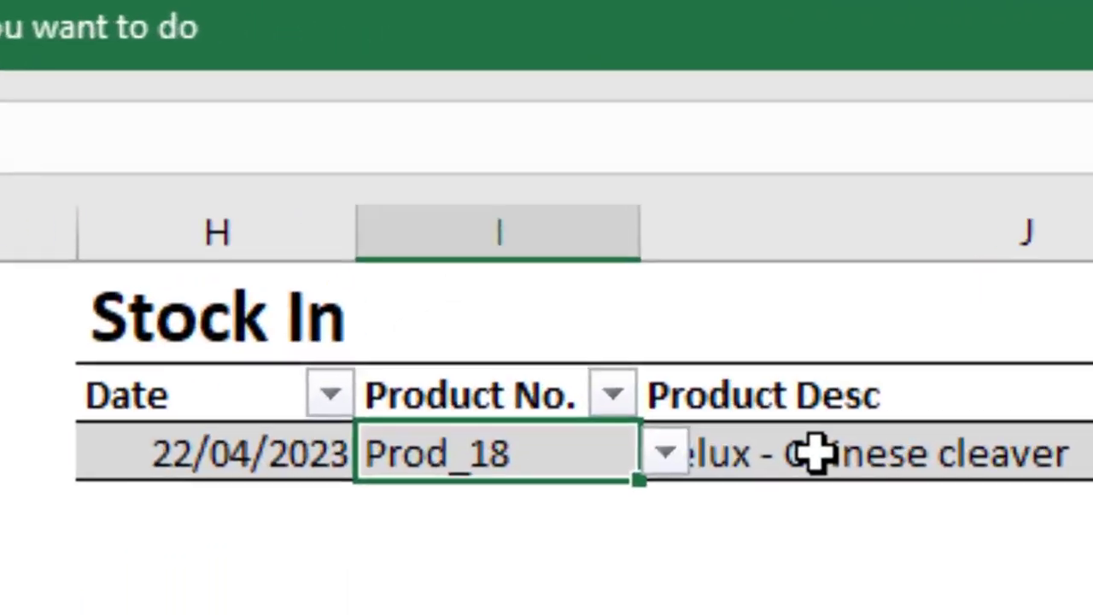
pyautogui.click(989, 221)
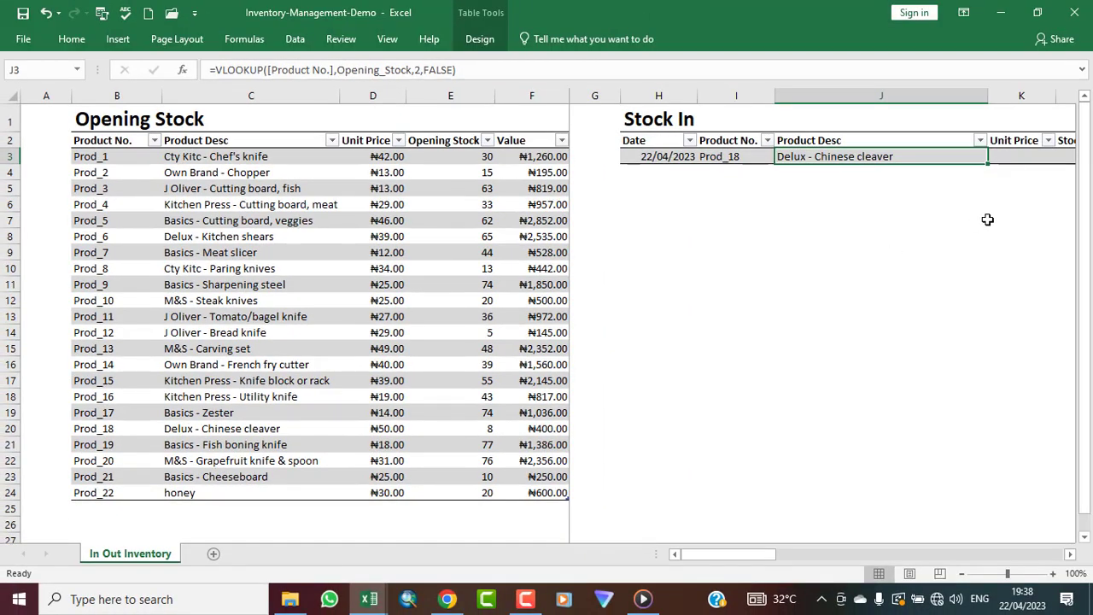
# Begin a VLOOKUP formula in the first Unit Price cell of the Stock In table, using [Product No.] as the lookup value.
pyautogui.click(1021, 157)
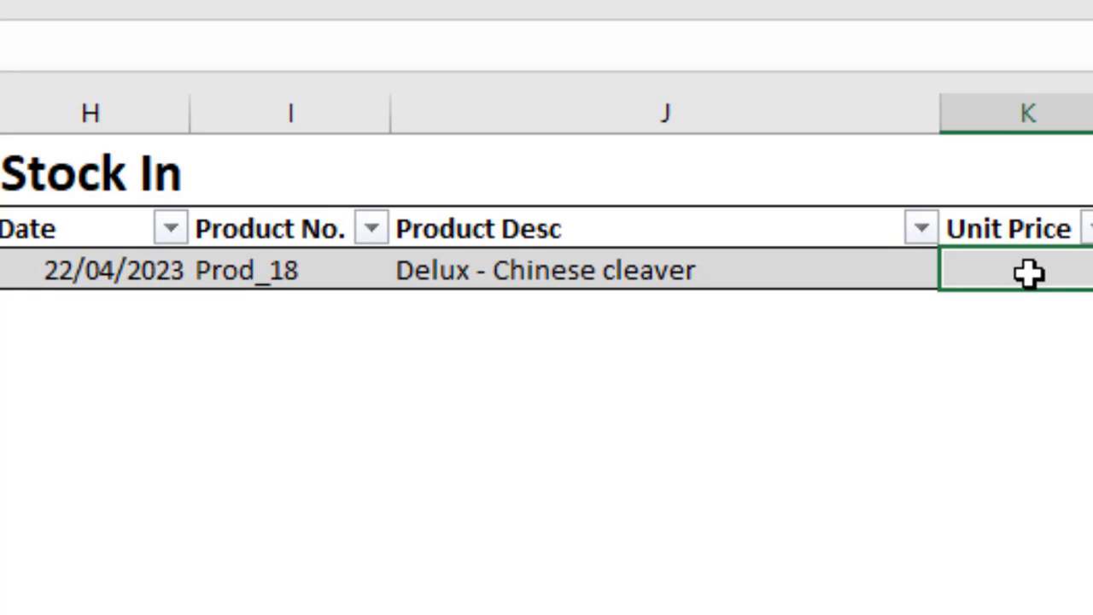
pyautogui.write('=')
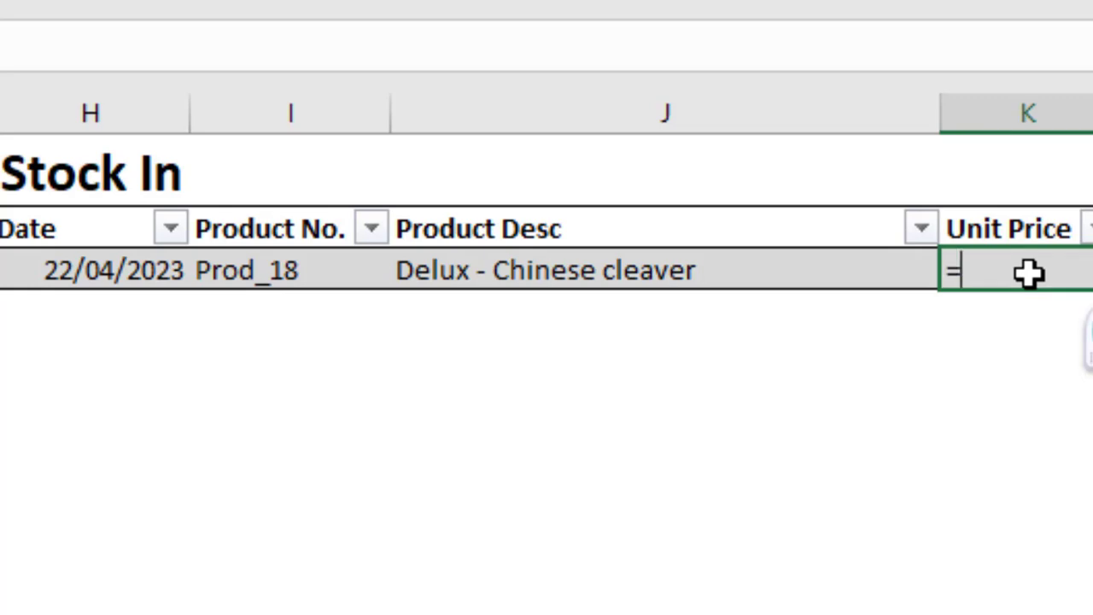
pyautogui.write('vl')
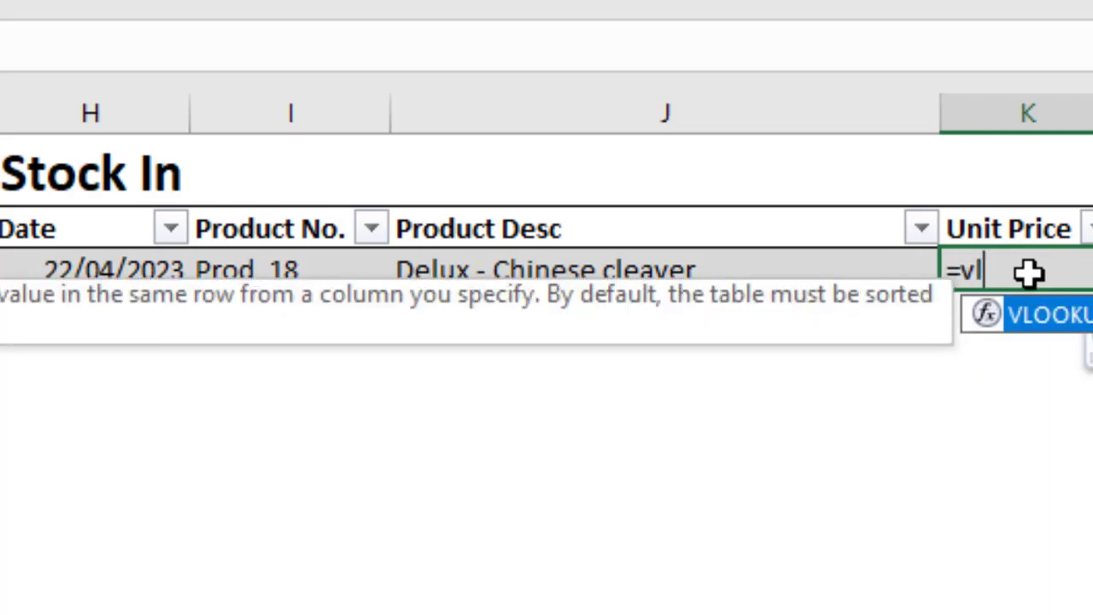
pyautogui.doubleClick(990, 293)
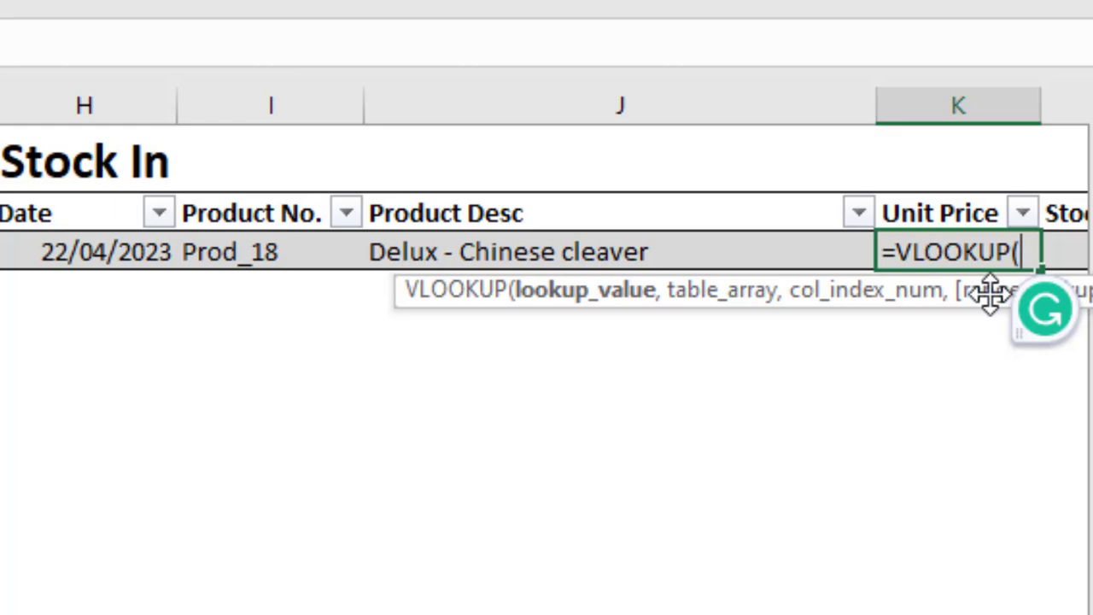
pyautogui.click(256, 251)
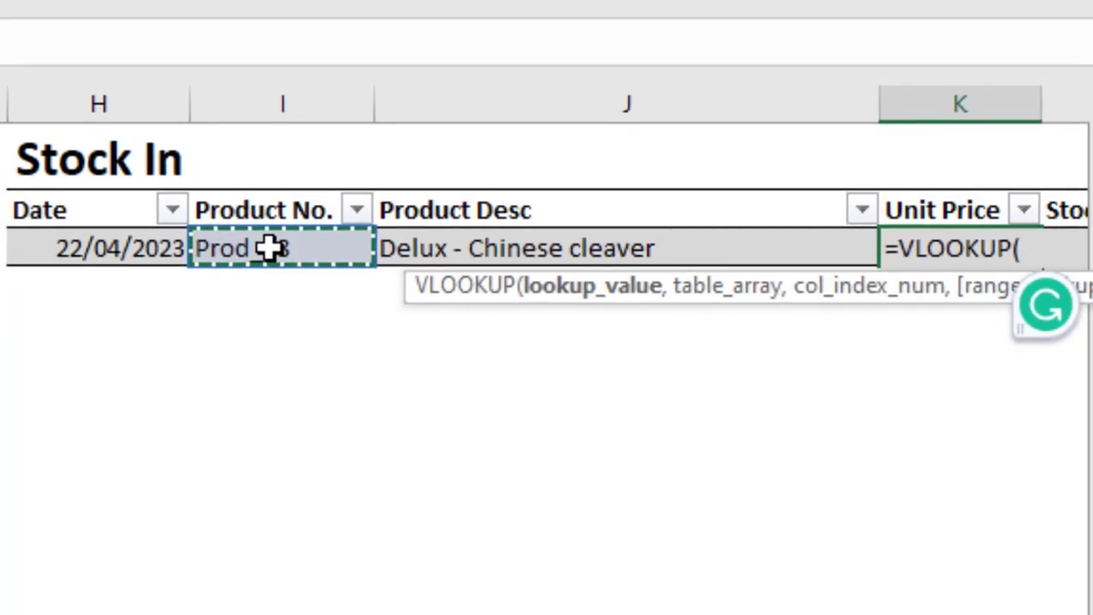
pyautogui.write(',')
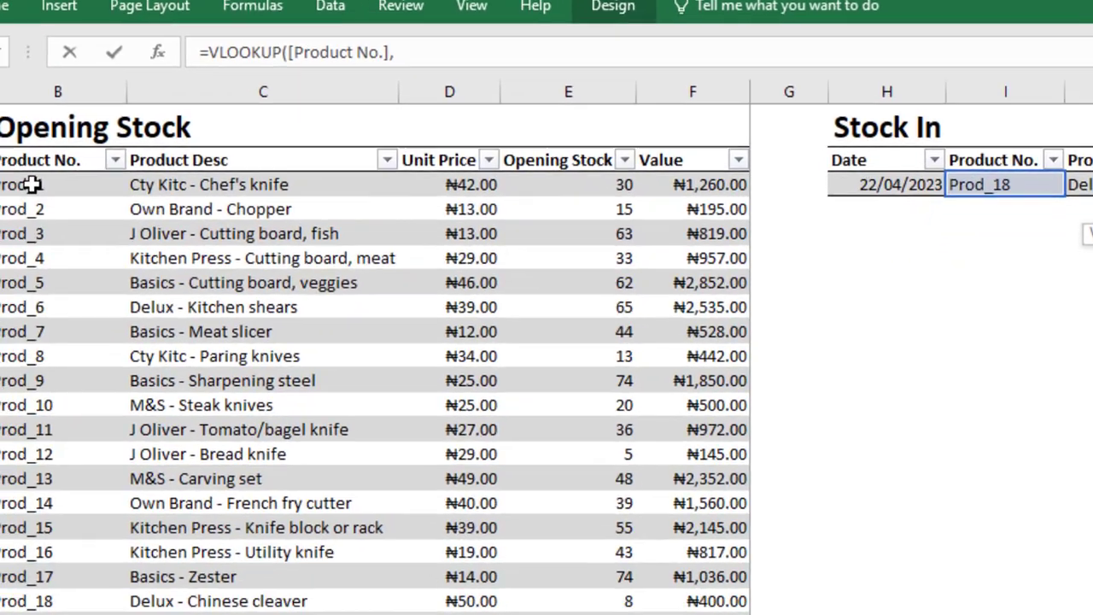
# Complete the Unit Price VLOOKUP with the Opening Stock range B3:F25 as the array, column index 3 and FALSE for an exact match.
pyautogui.moveTo(31, 185); pyautogui.dragTo(750, 526)
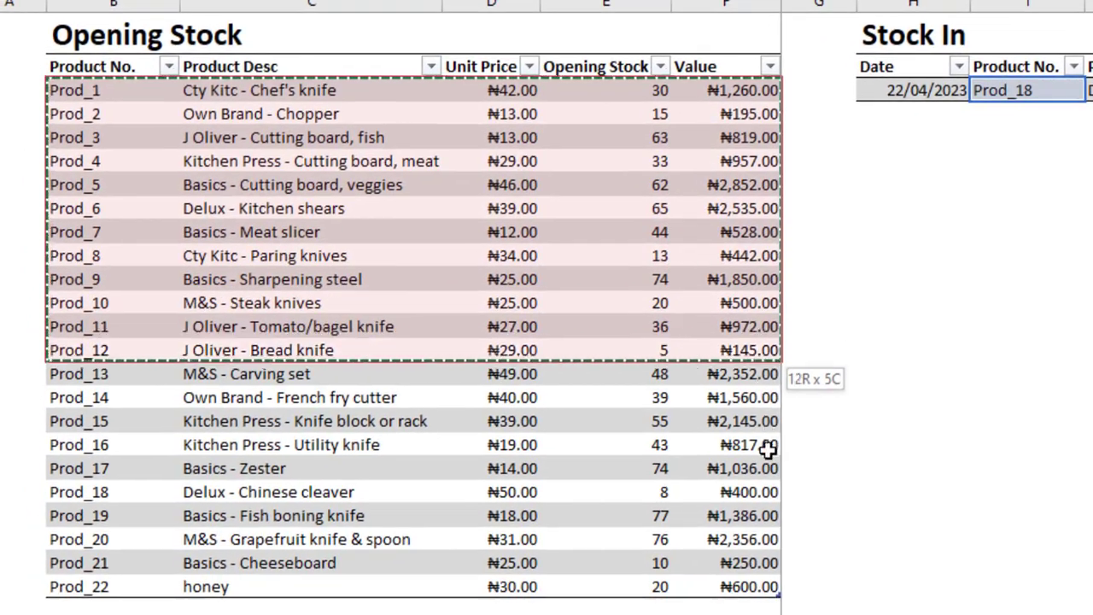
pyautogui.moveTo(769, 451); pyautogui.dragTo(766, 611)
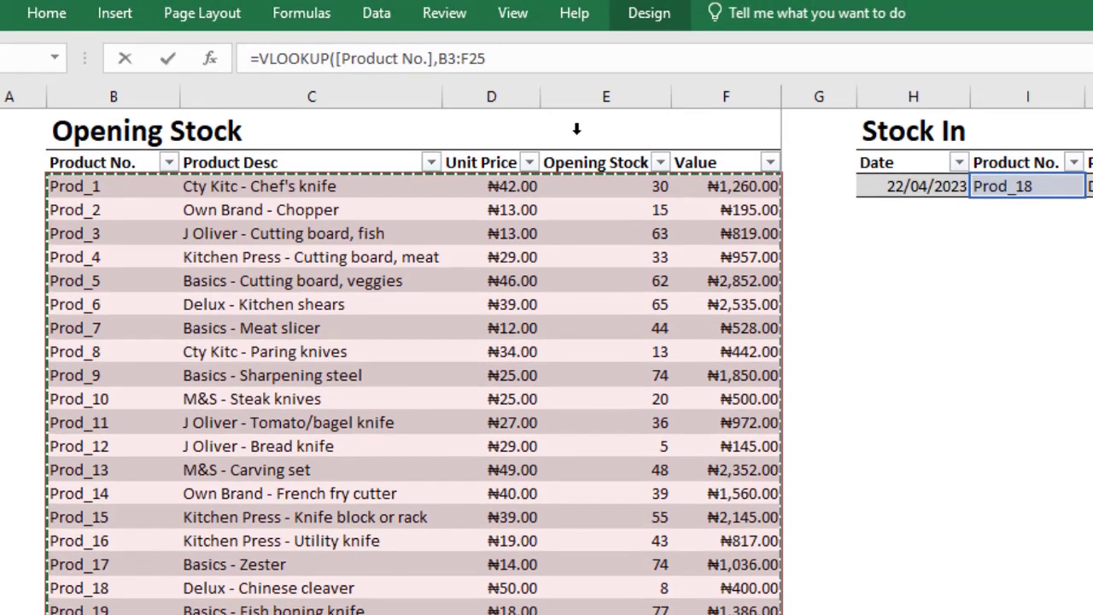
pyautogui.click(507, 57)
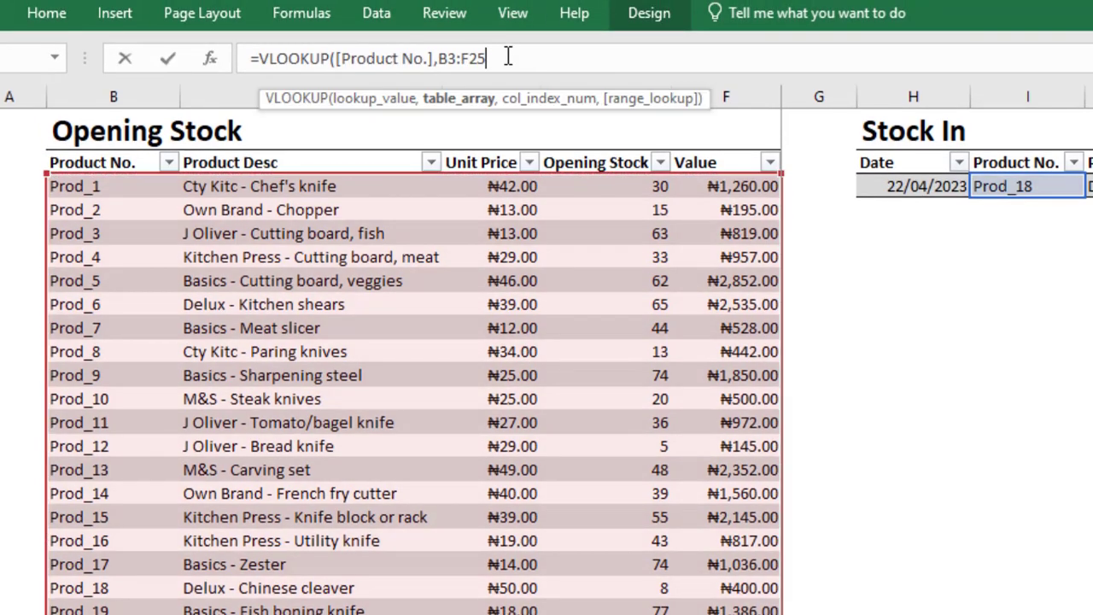
pyautogui.write(',')
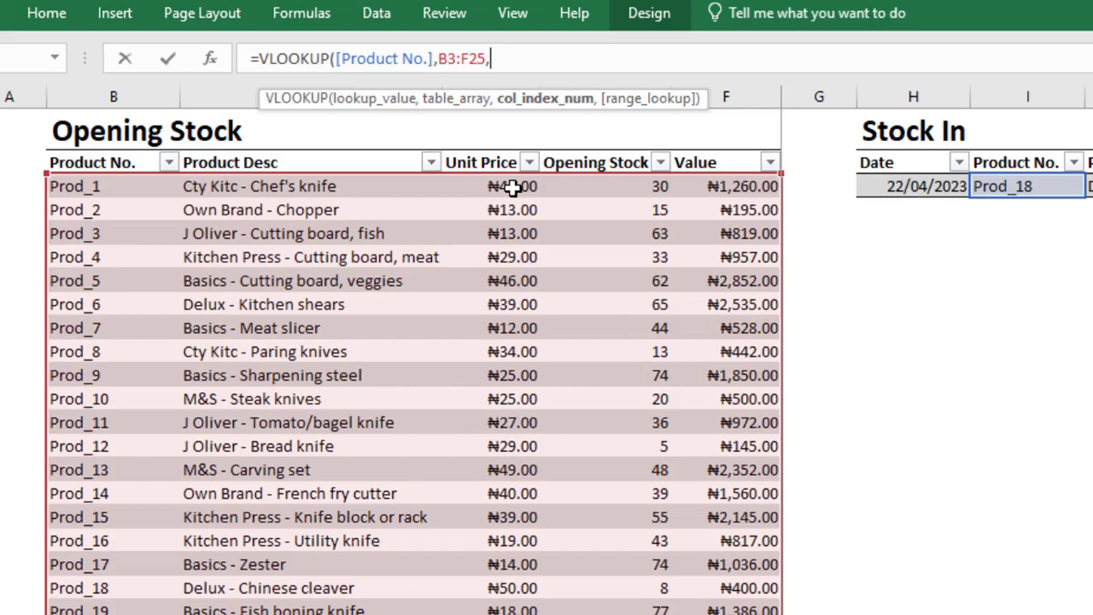
pyautogui.write('3,')
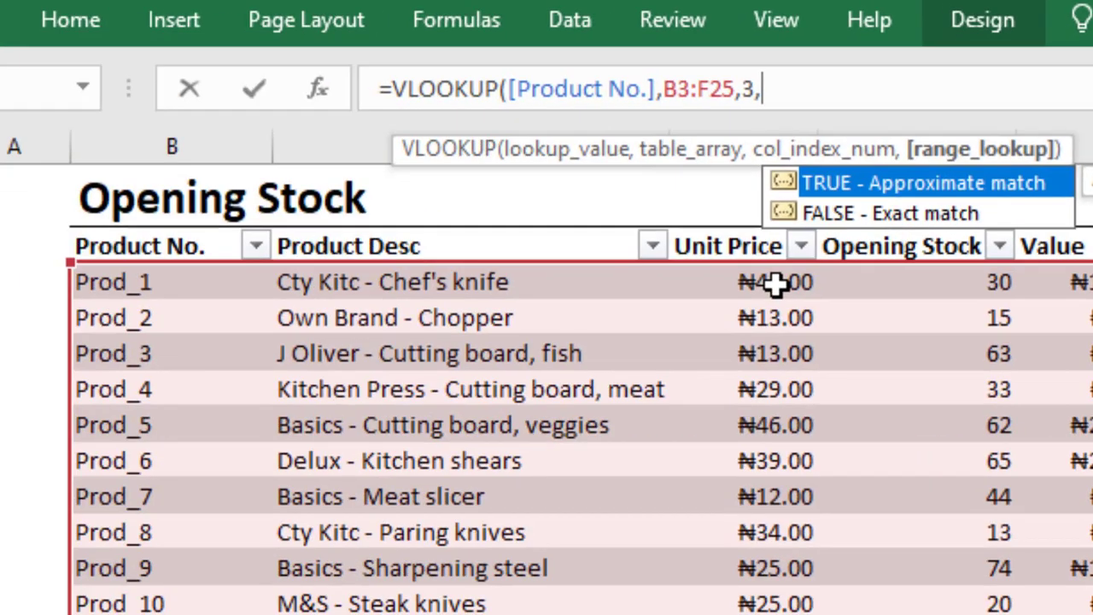
pyautogui.click(871, 213)
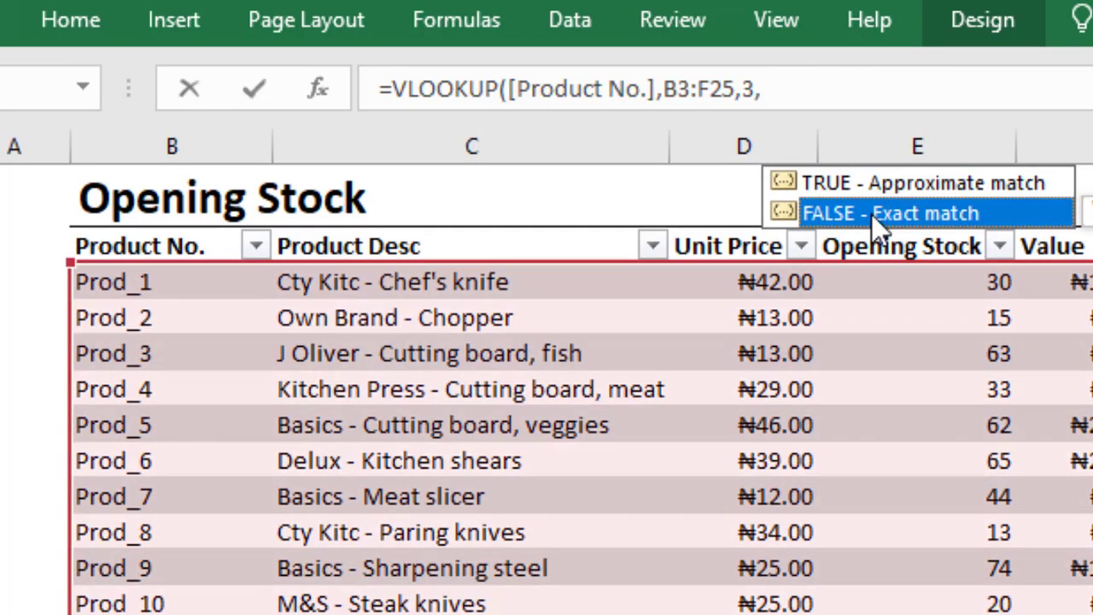
pyautogui.doubleClick(871, 214)
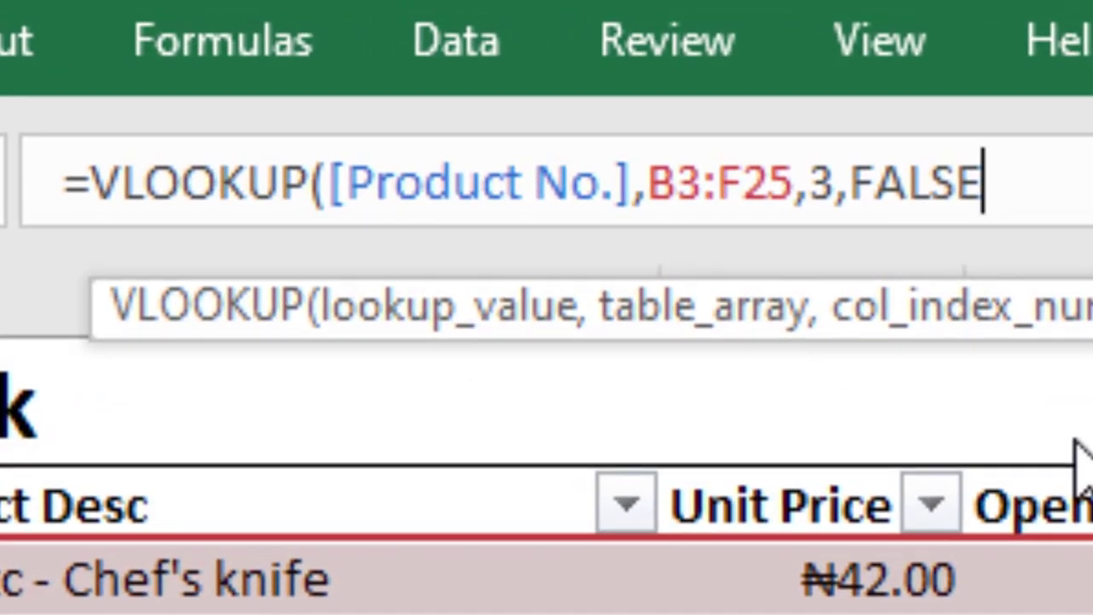
pyautogui.write(')')
pyautogui.press('Return')
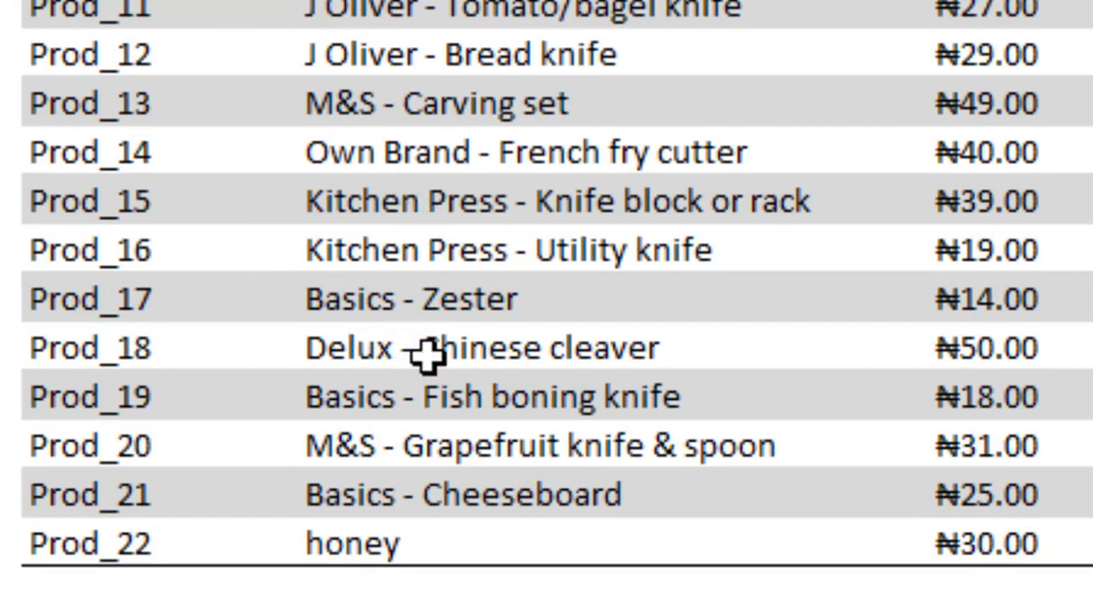
# Set the Stock In entry's product number to Prod_15 and check its description and unit price against the Opening Stock table.
pyautogui.click(364, 355)
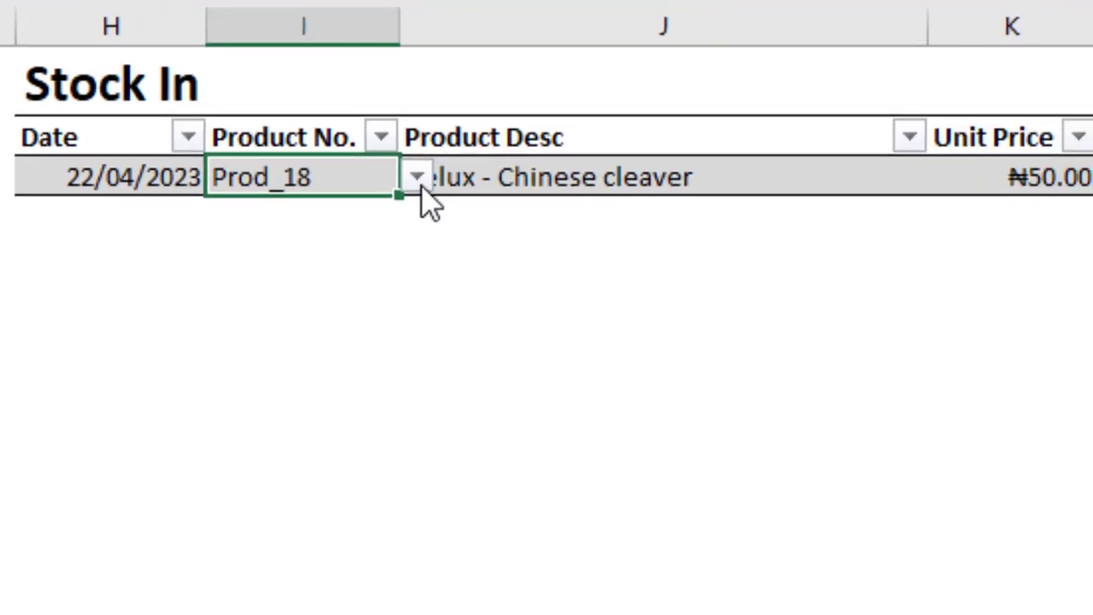
pyautogui.click(416, 177)
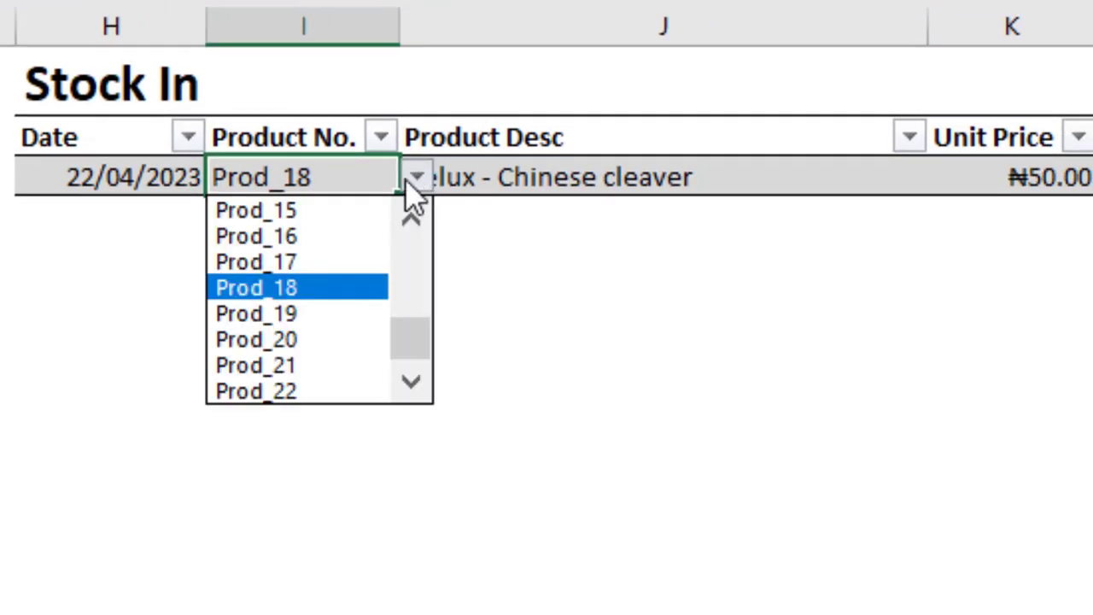
pyautogui.press('Escape')
pyautogui.click(292, 214)
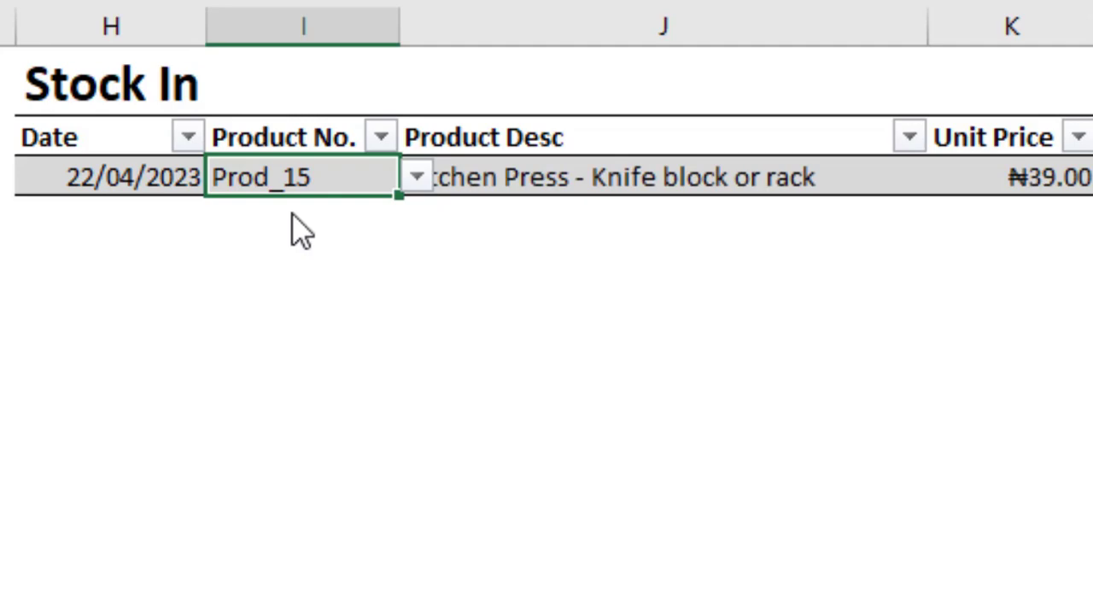
pyautogui.click(510, 176)
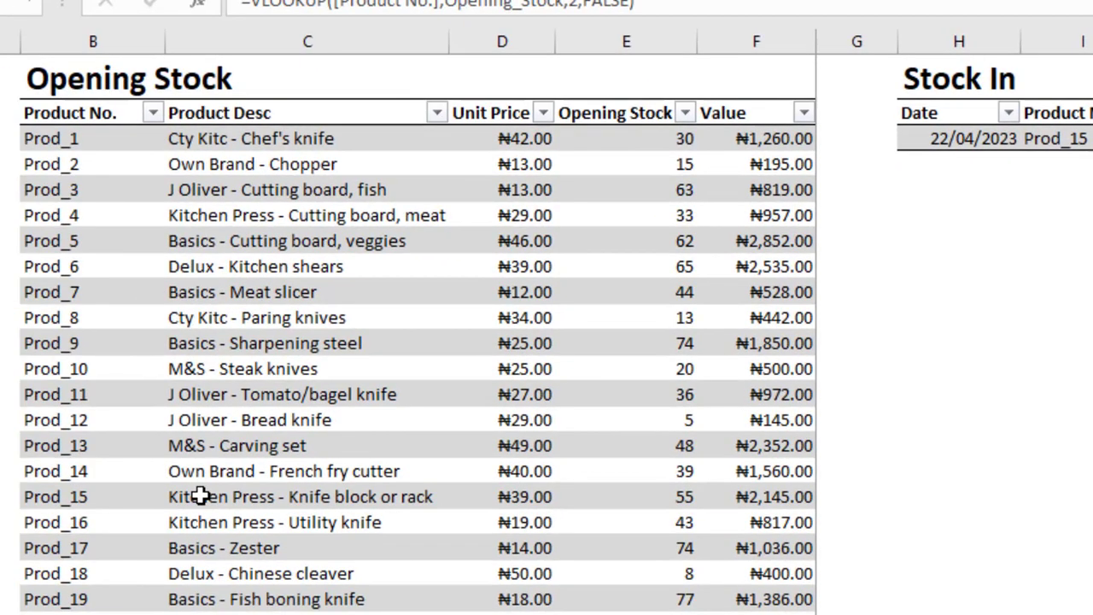
pyautogui.click(199, 496)
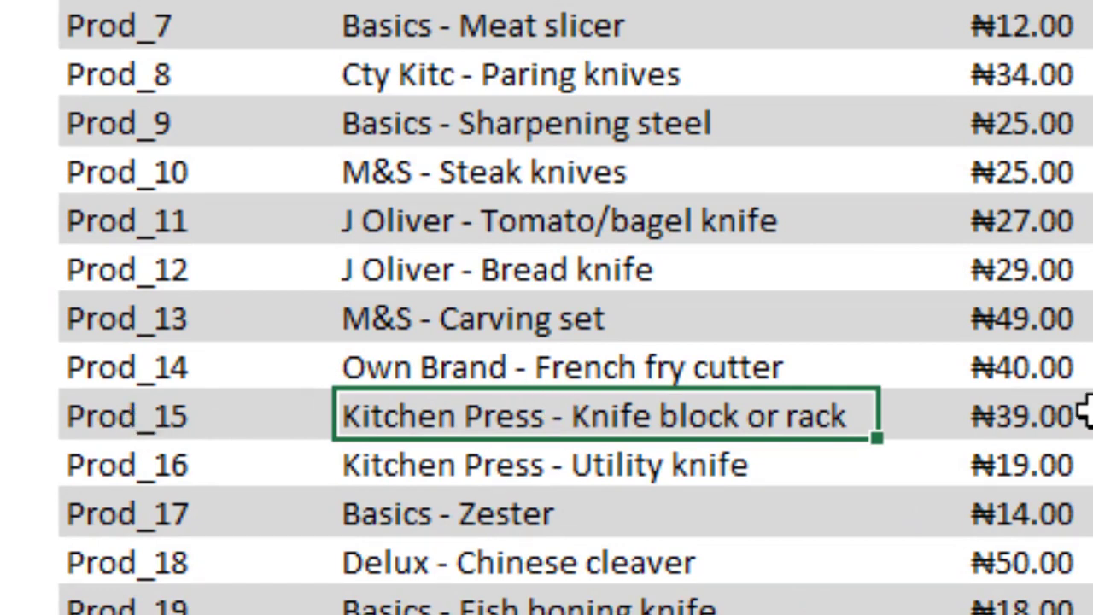
pyautogui.click(1044, 417)
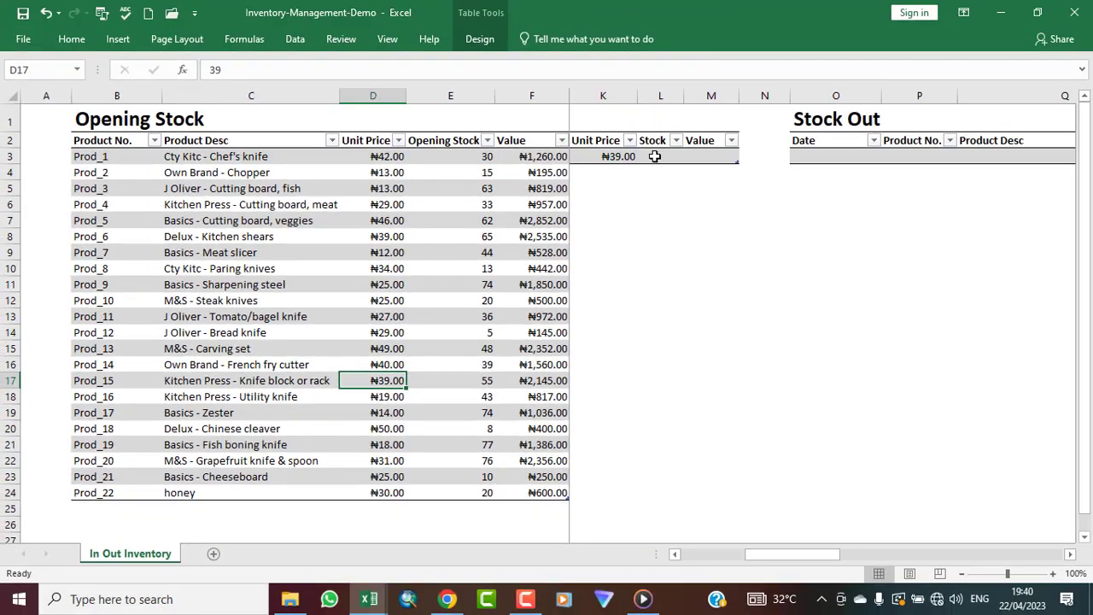
# Enter a stock quantity of 40 for the Prod_15 entry in the Stock In table.
pyautogui.click(654, 156)
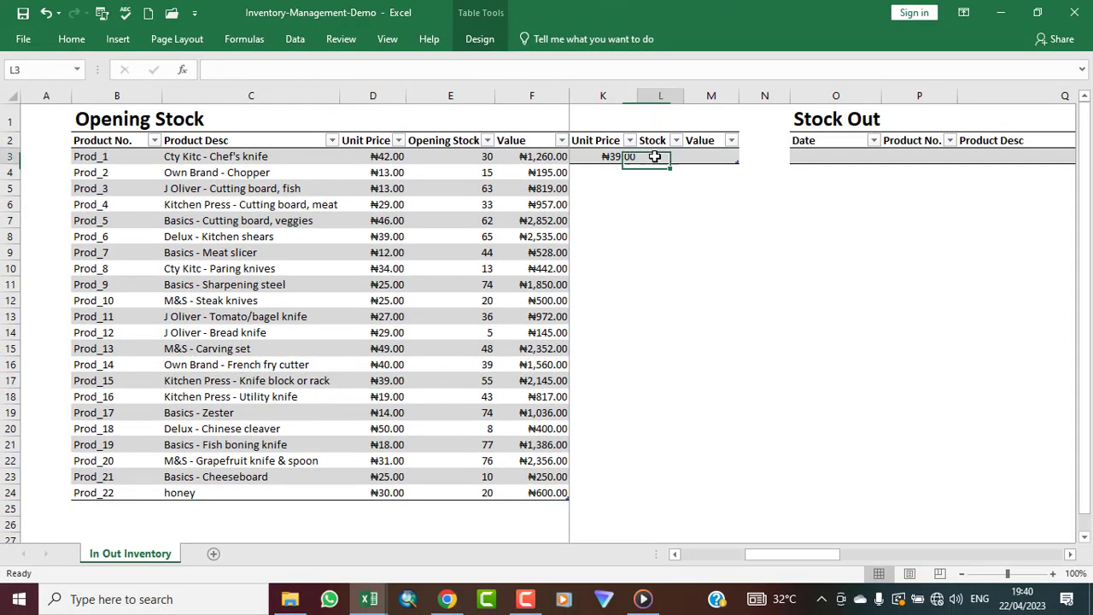
pyautogui.click(674, 555)
pyautogui.click(674, 555)
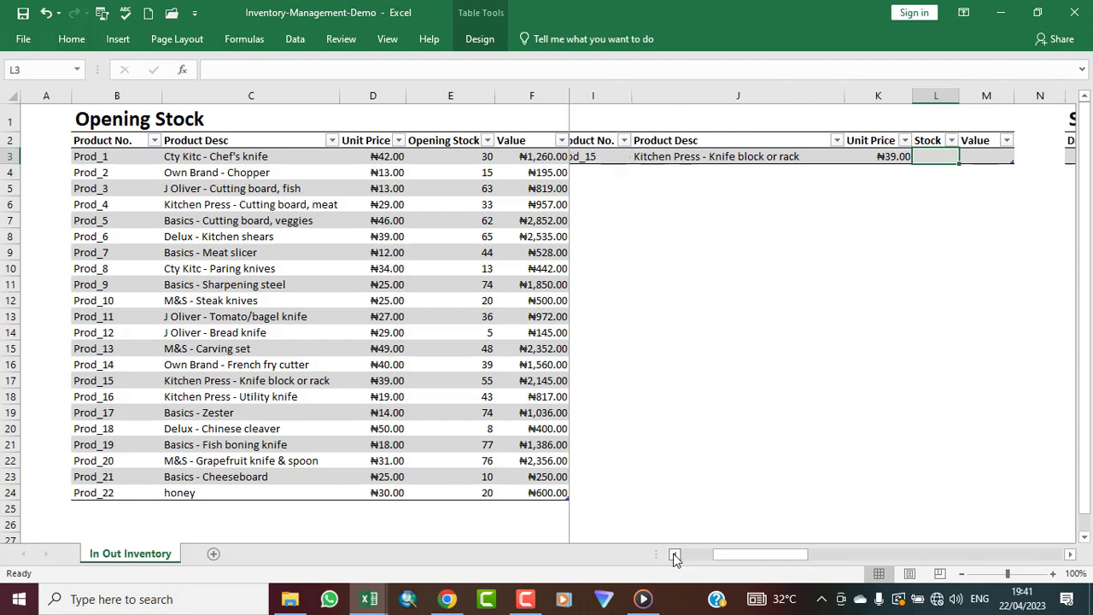
pyautogui.click(675, 555)
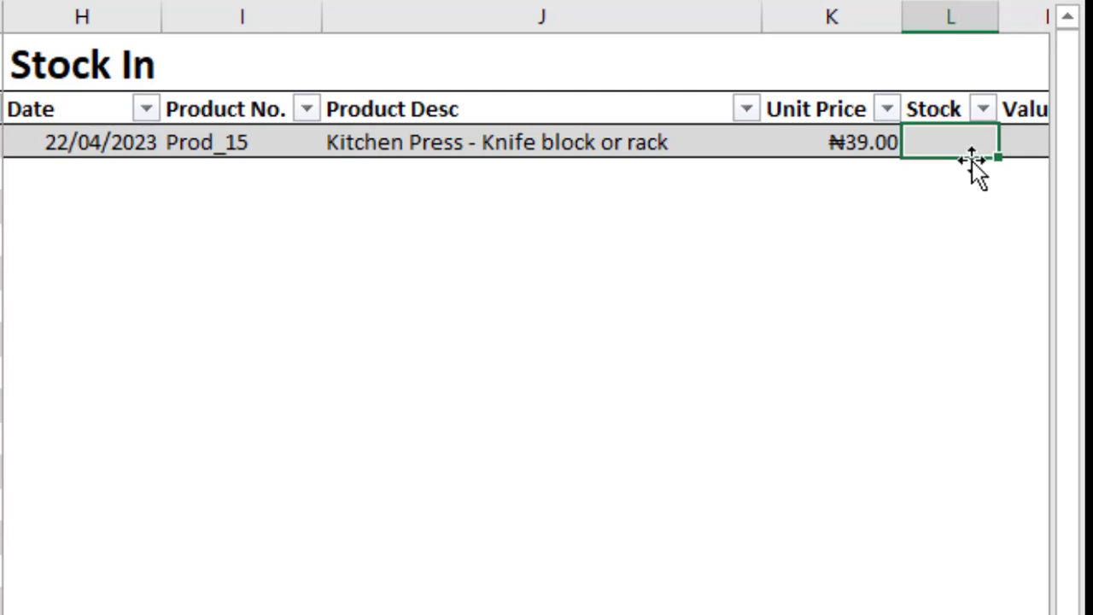
pyautogui.doubleClick(939, 142)
pyautogui.write('40')
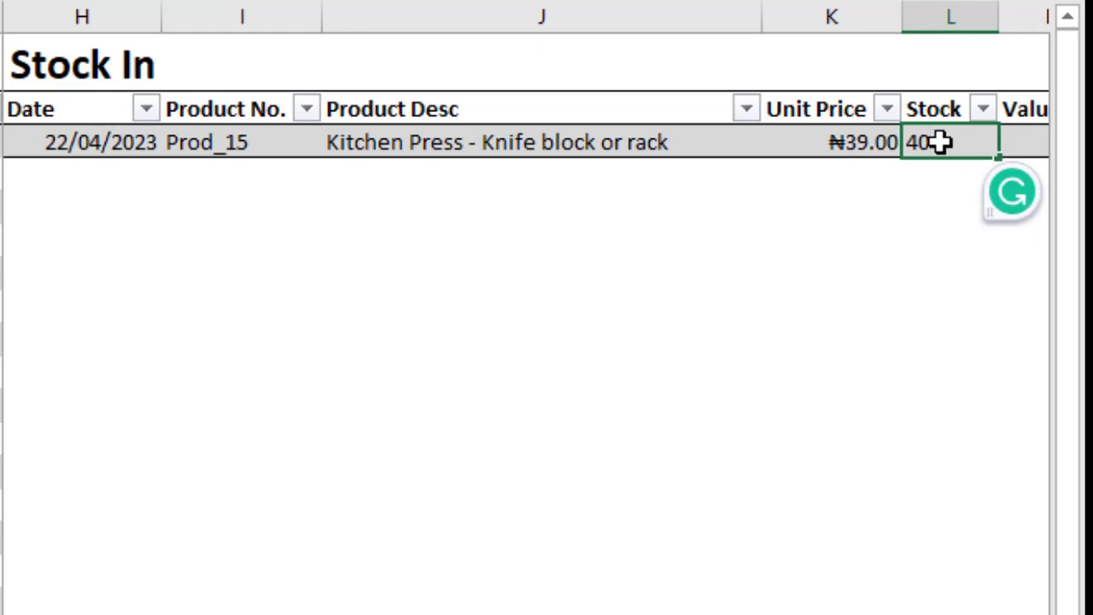
# Calculate the Stock In entry's Value by multiplying [Unit Price] by the Stock quantity.
pyautogui.click(1031, 143)
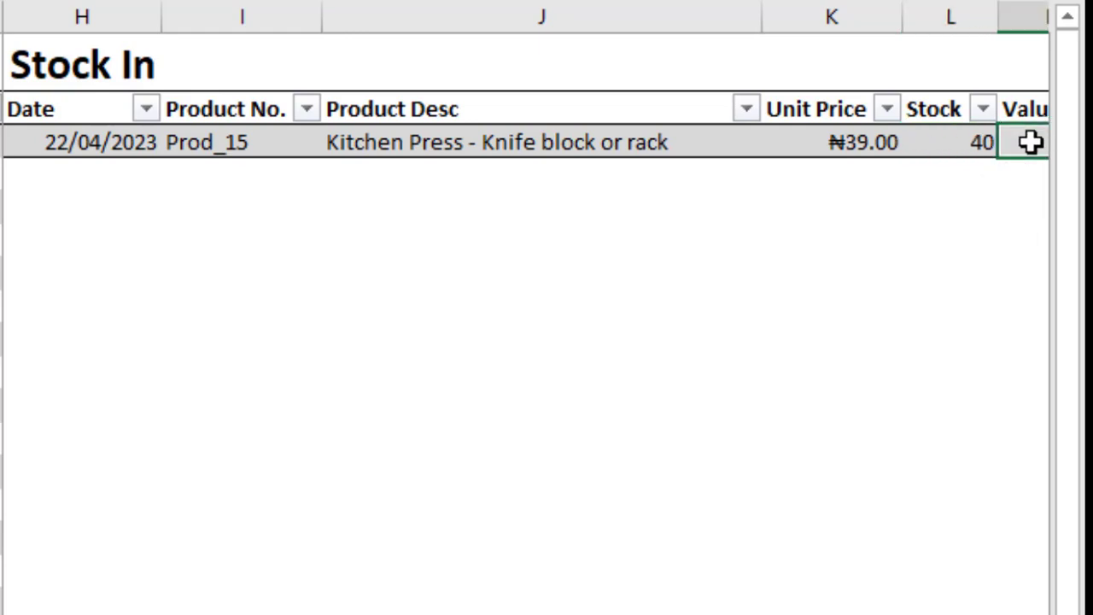
pyautogui.hscroll(1, 525, 341)
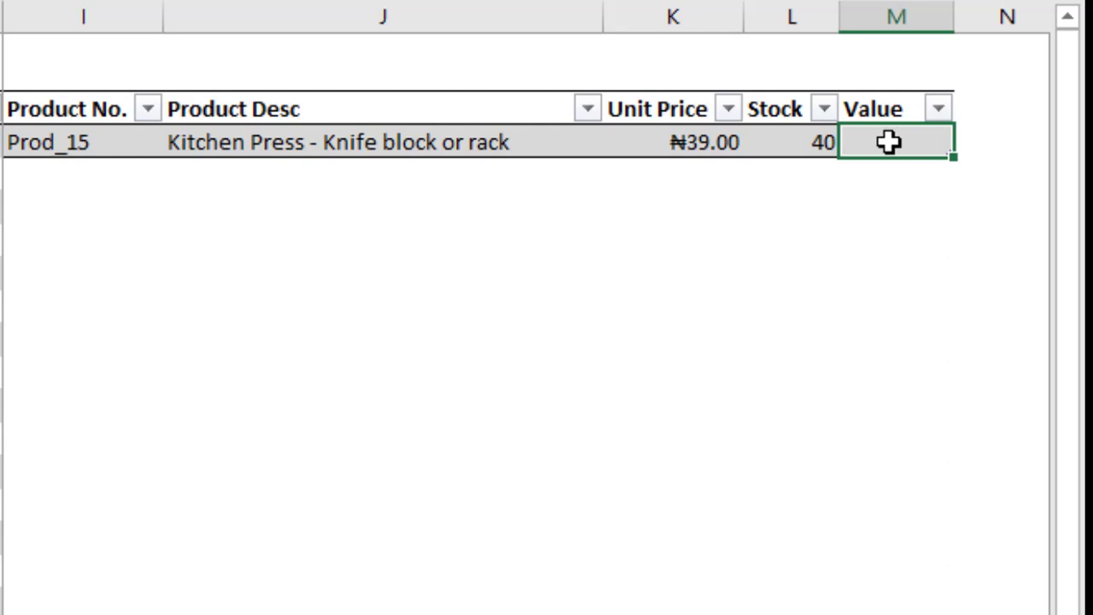
pyautogui.write('=')
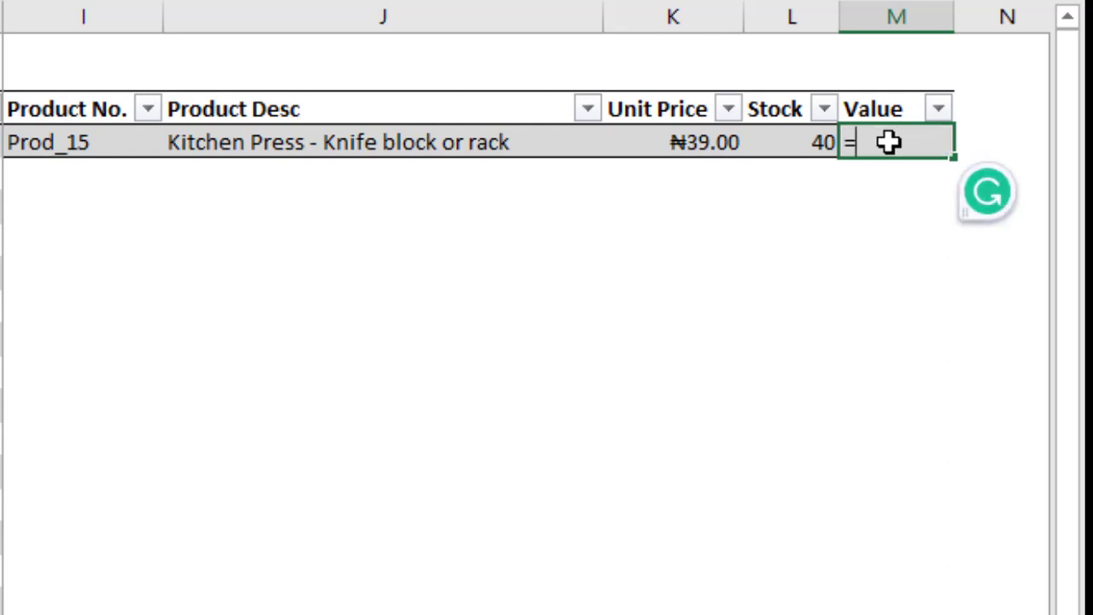
pyautogui.click(683, 143)
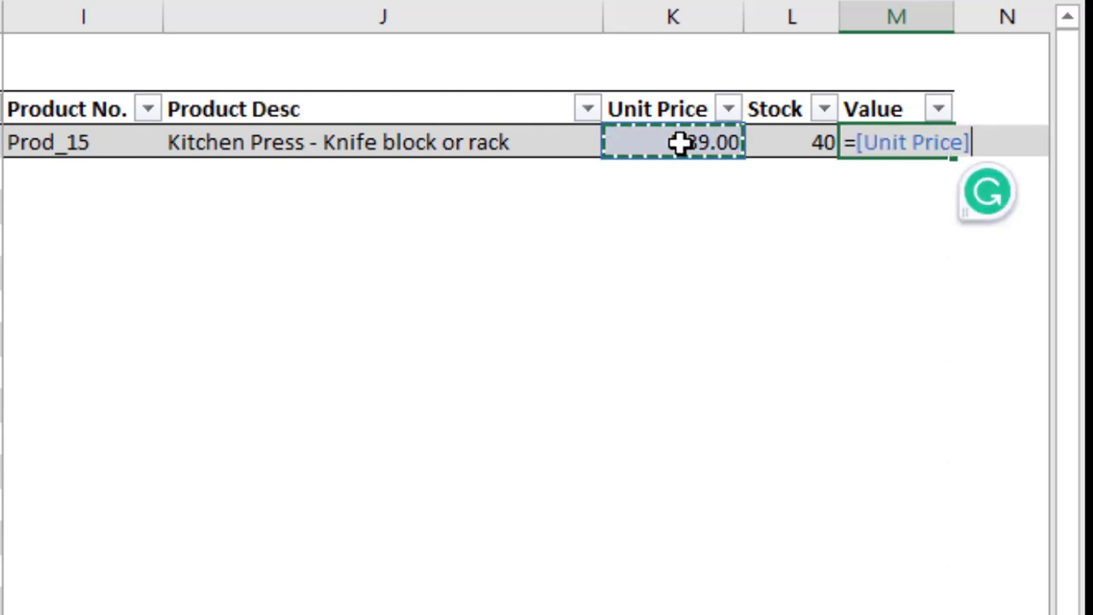
pyautogui.write('*')
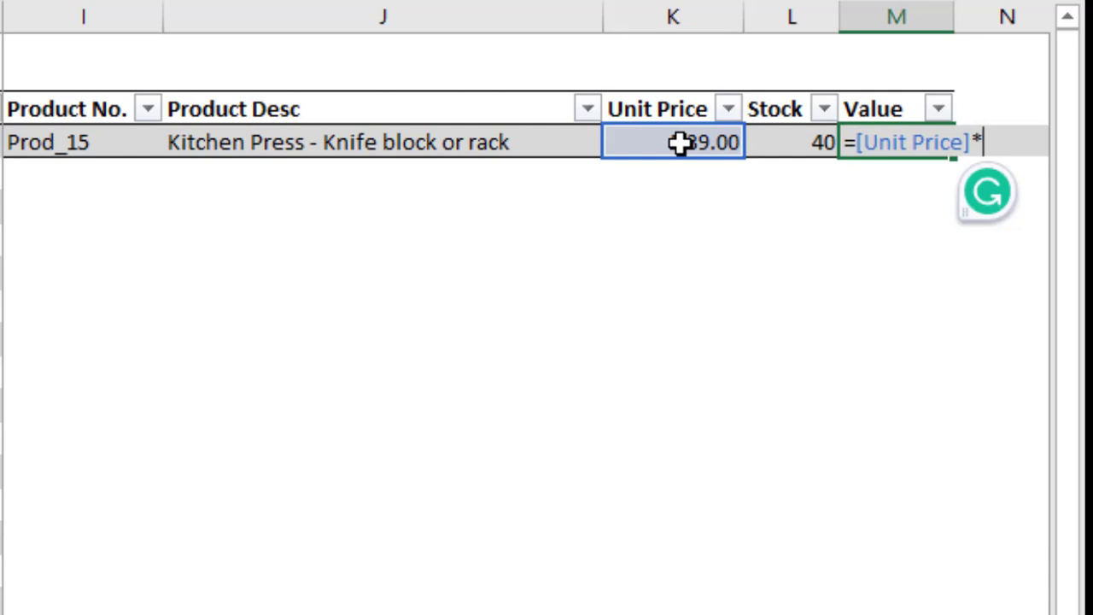
pyautogui.click(814, 143)
pyautogui.press('Return')
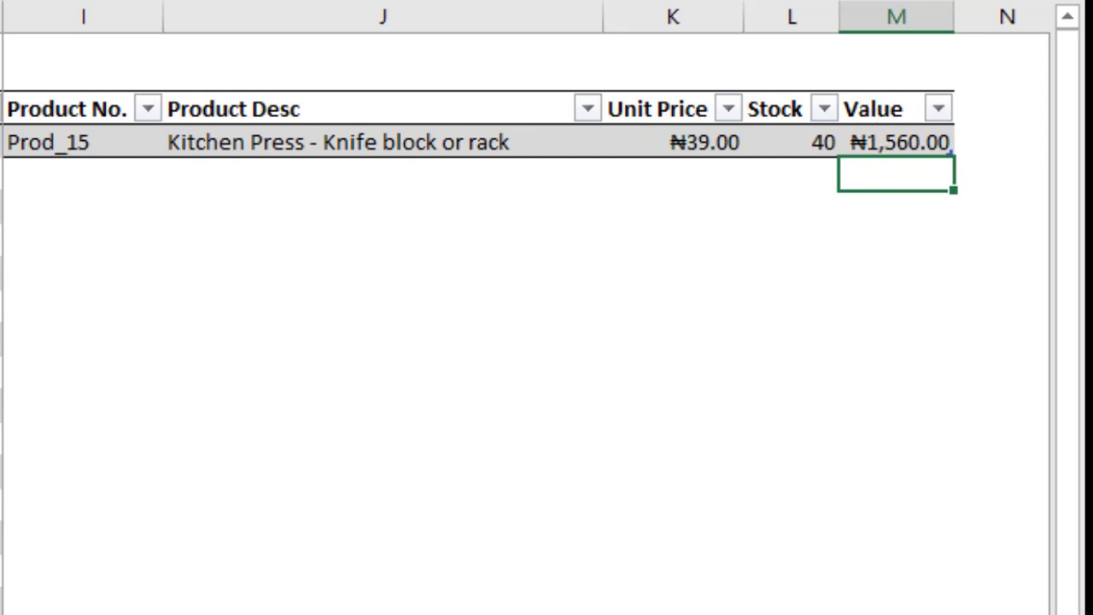
# Add a second row to the Stock In table by entering the date 23/04/2023 below the first entry.
pyautogui.hscroll(-2, 526, 325)
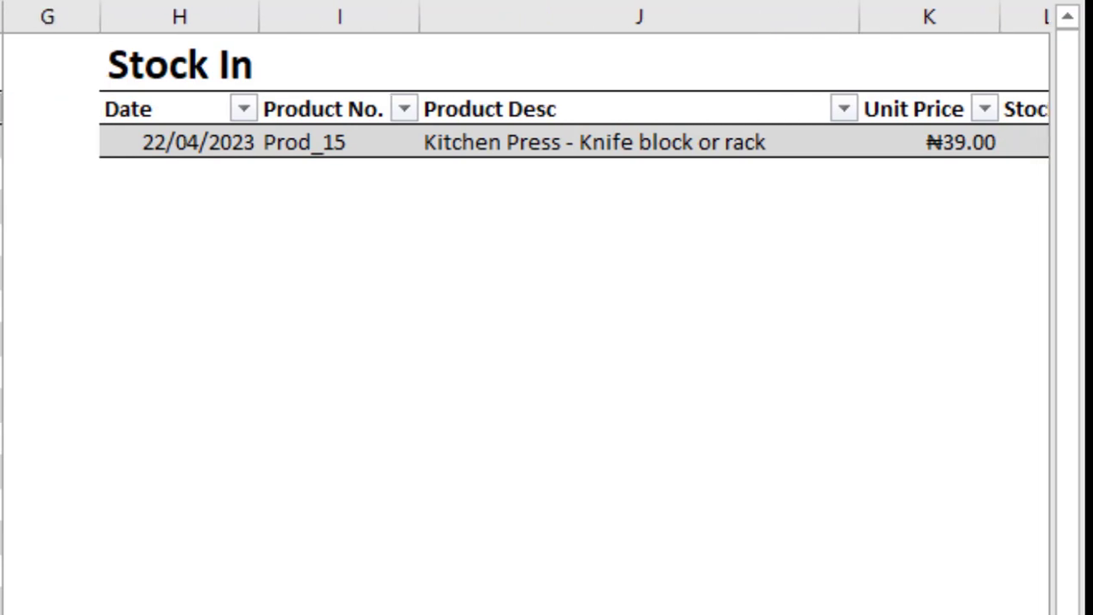
pyautogui.click(164, 178)
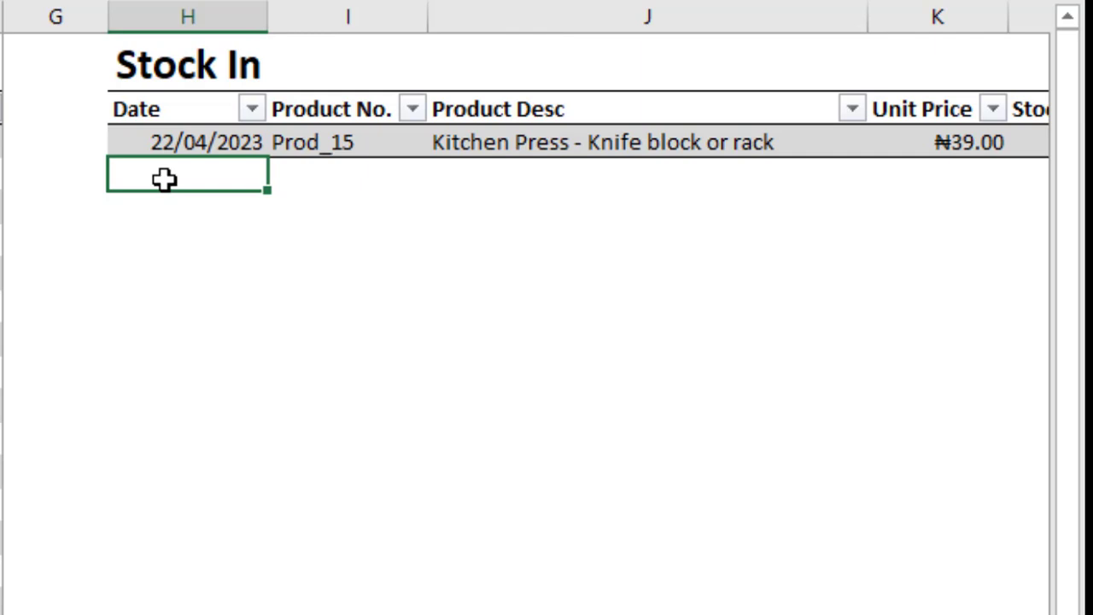
pyautogui.write('23')
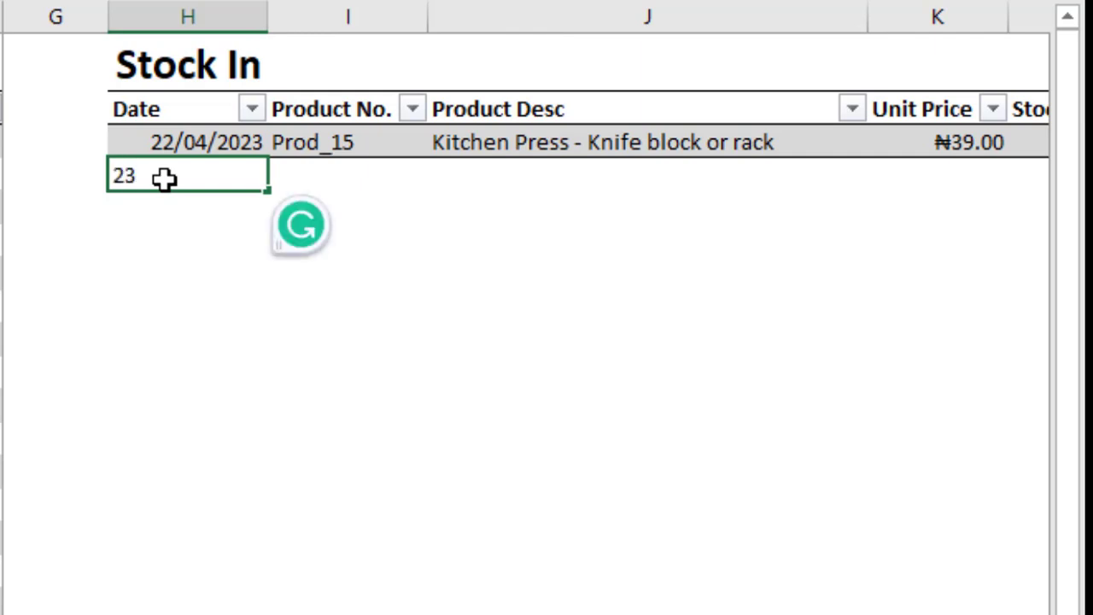
pyautogui.write('/04/20')
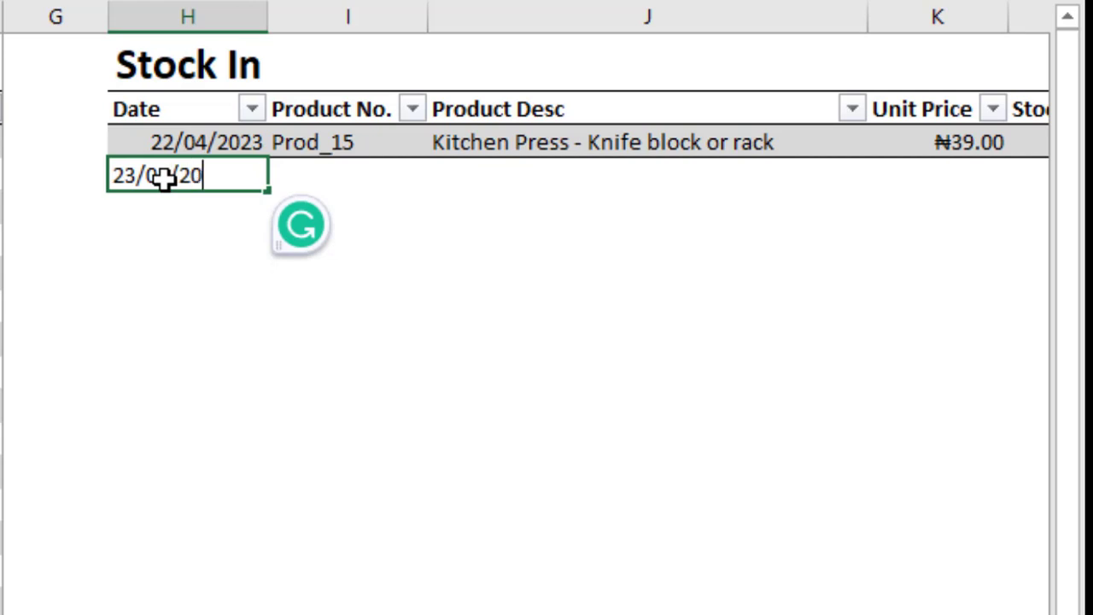
pyautogui.write('23')
pyautogui.press('Tab')
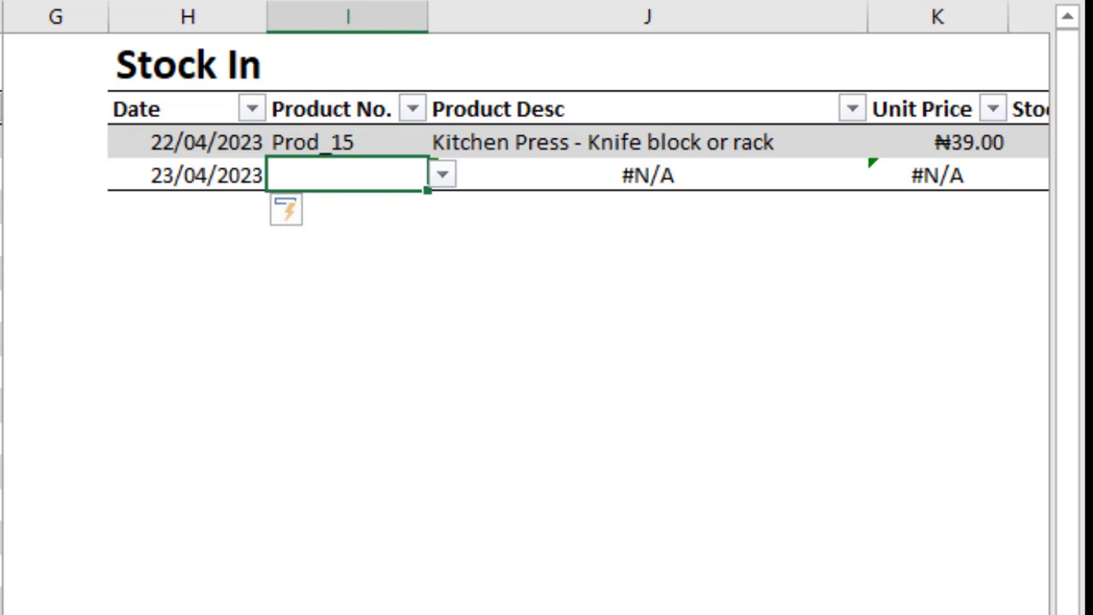
# Set the product number of the 23/04/2023 entry in the Stock In table to Prod_6.
pyautogui.hscroll(5, 526, 307)
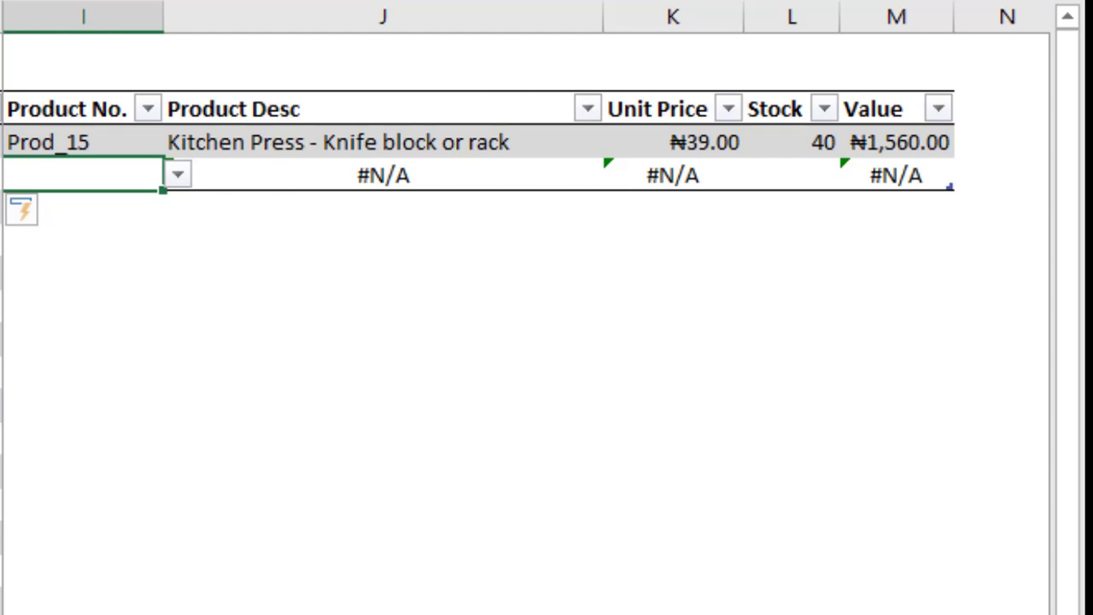
pyautogui.hscroll(-3, 526, 307)
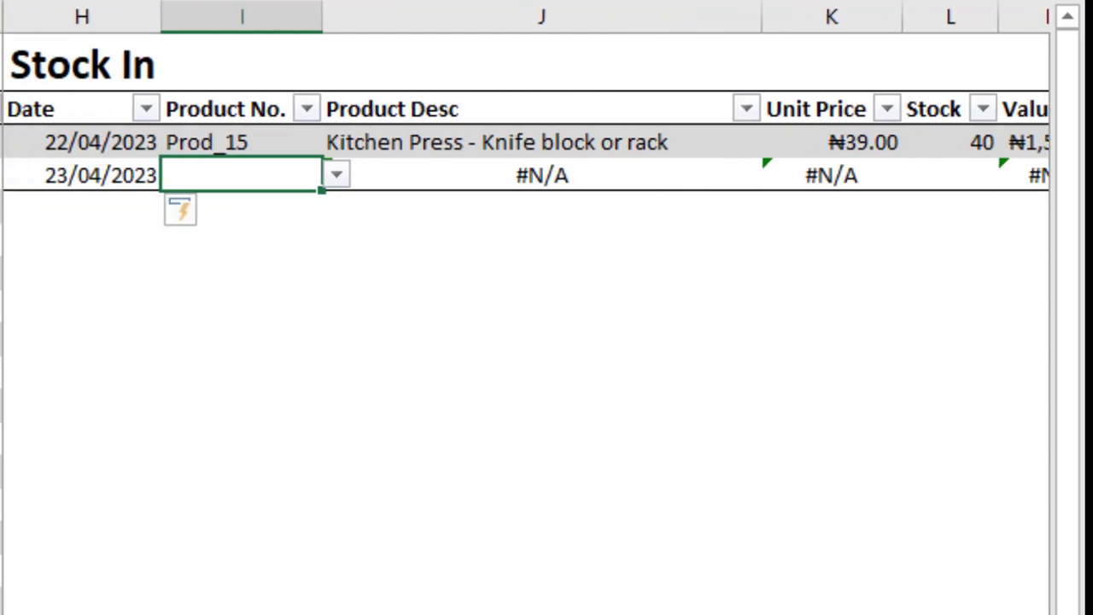
pyautogui.click(336, 175)
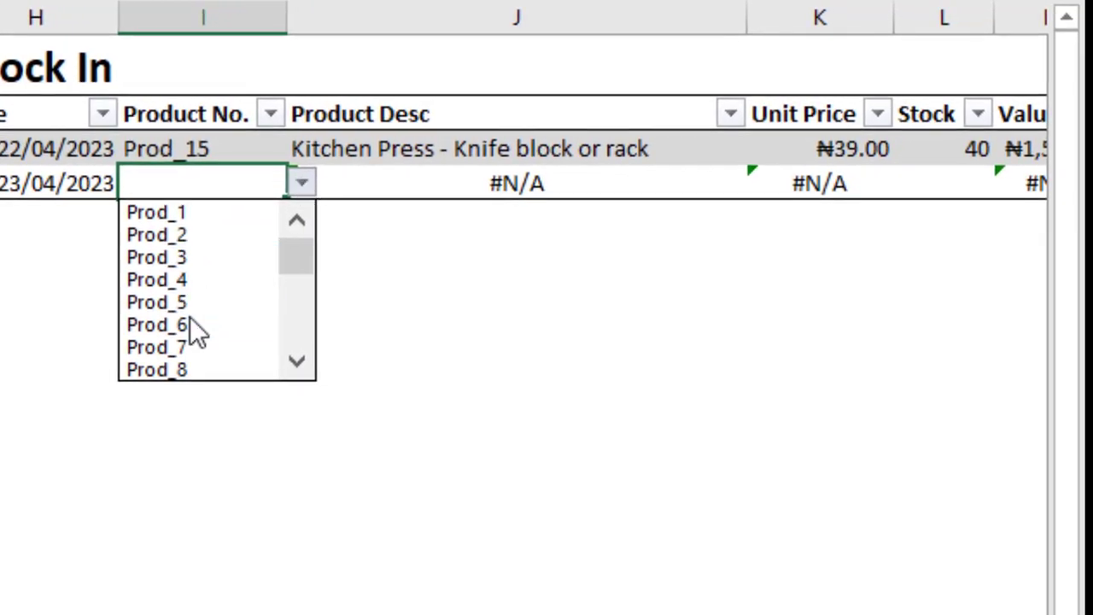
pyautogui.click(181, 329)
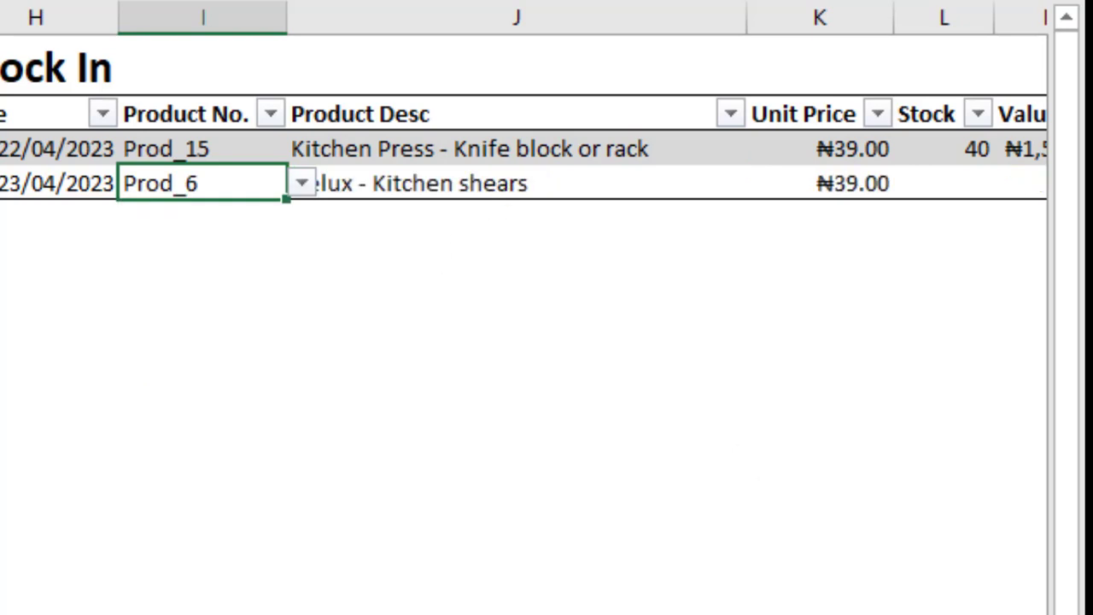
# Enter a stock quantity of 27 for the Prod_6 entry in the Stock In table.
pyautogui.hscroll(2, 524, 325)
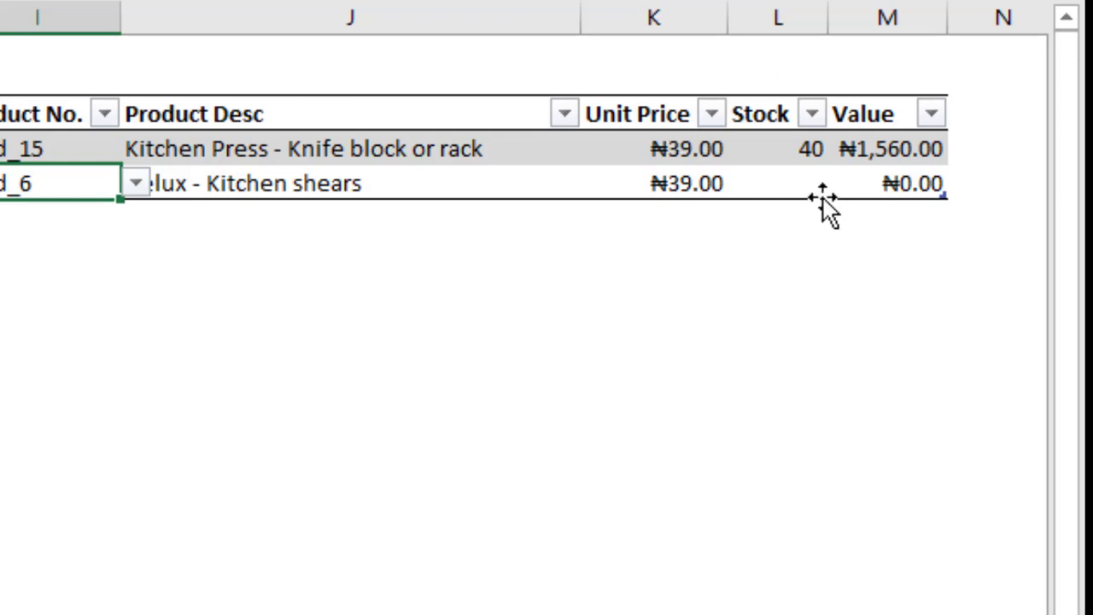
pyautogui.click(789, 182)
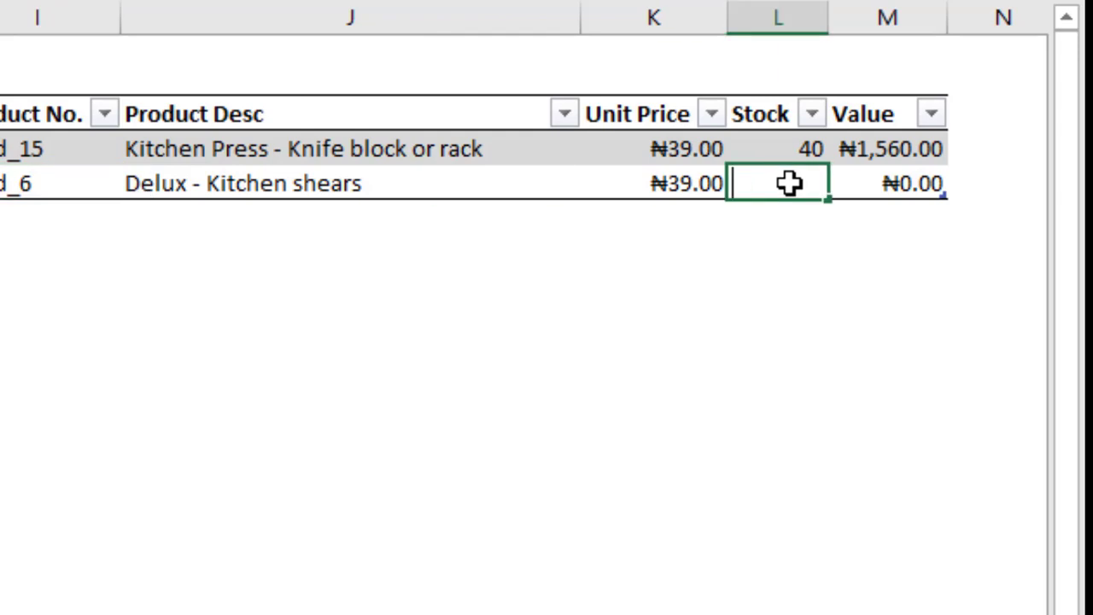
pyautogui.write('27')
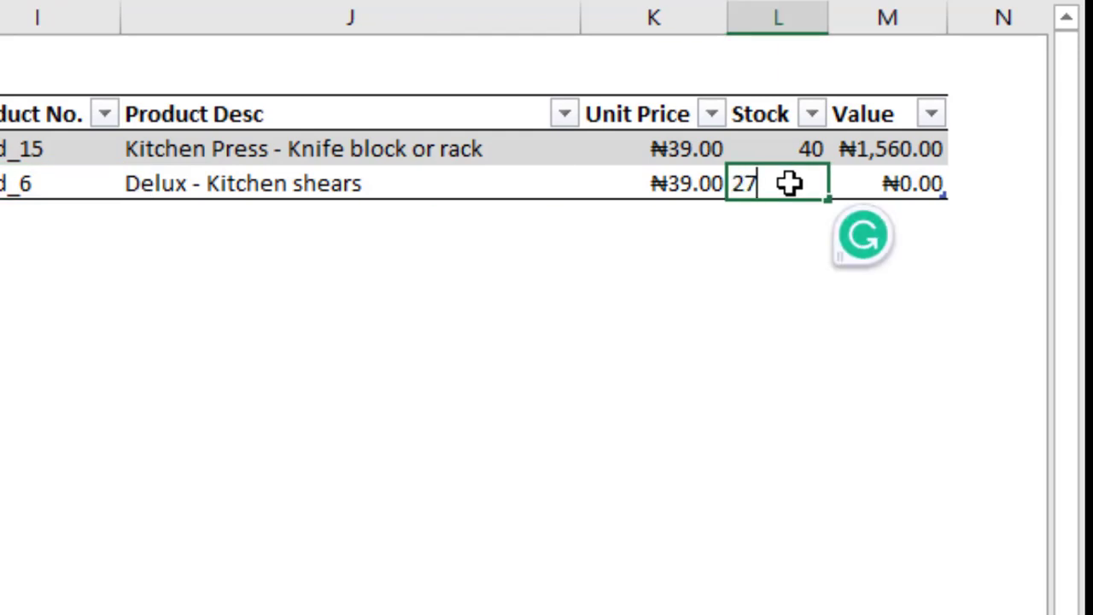
pyautogui.press('Tab')
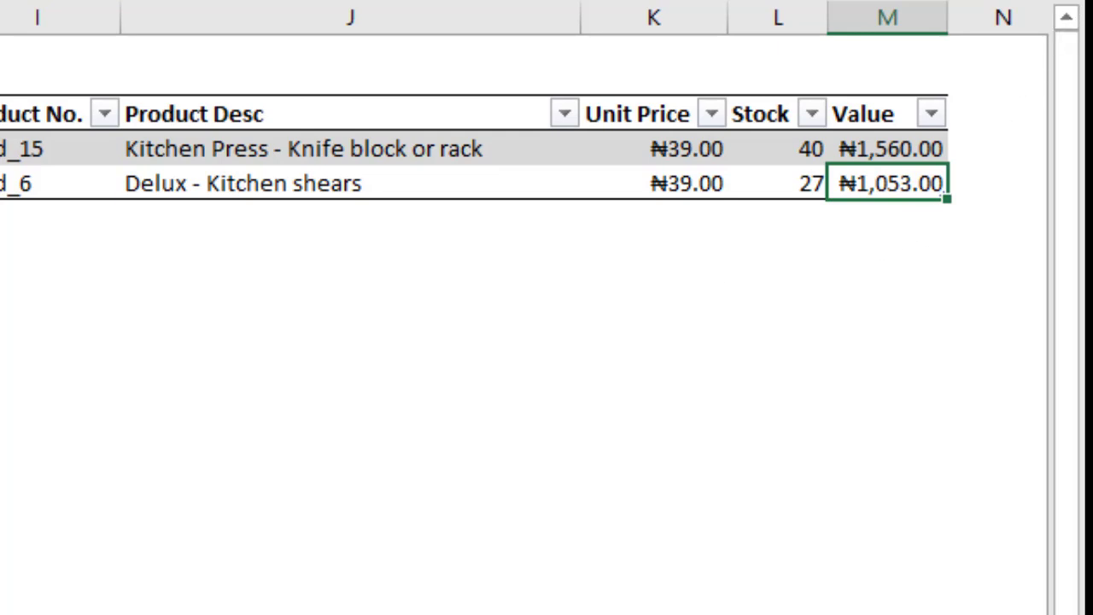
# Enter the date 23/04/2023 in the first row of the Stock Out table.
pyautogui.hscroll(-3, 524, 256)
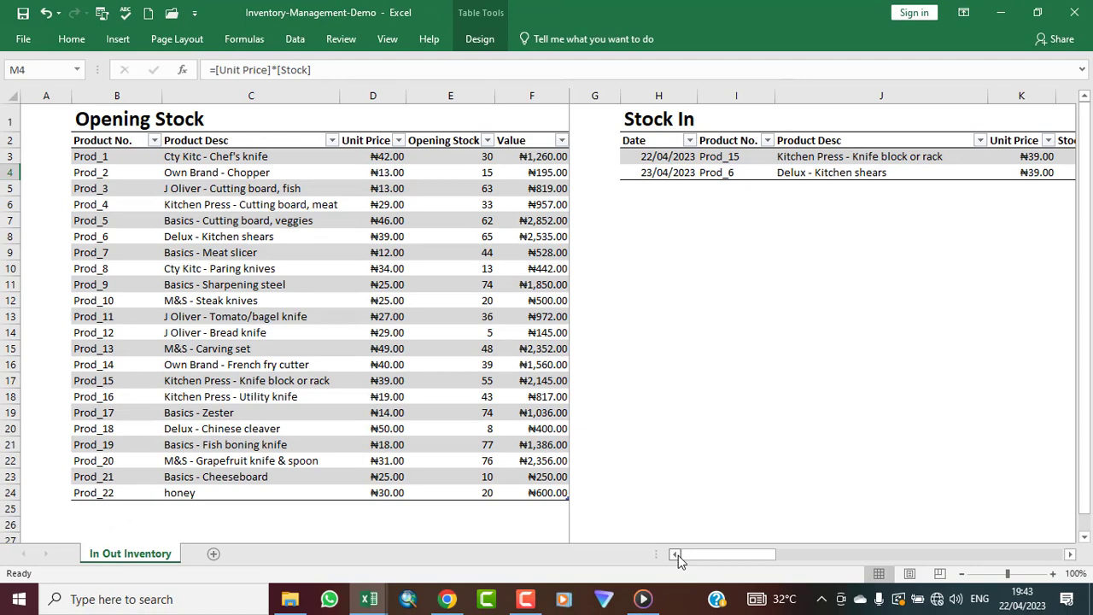
pyautogui.click(1070, 555)
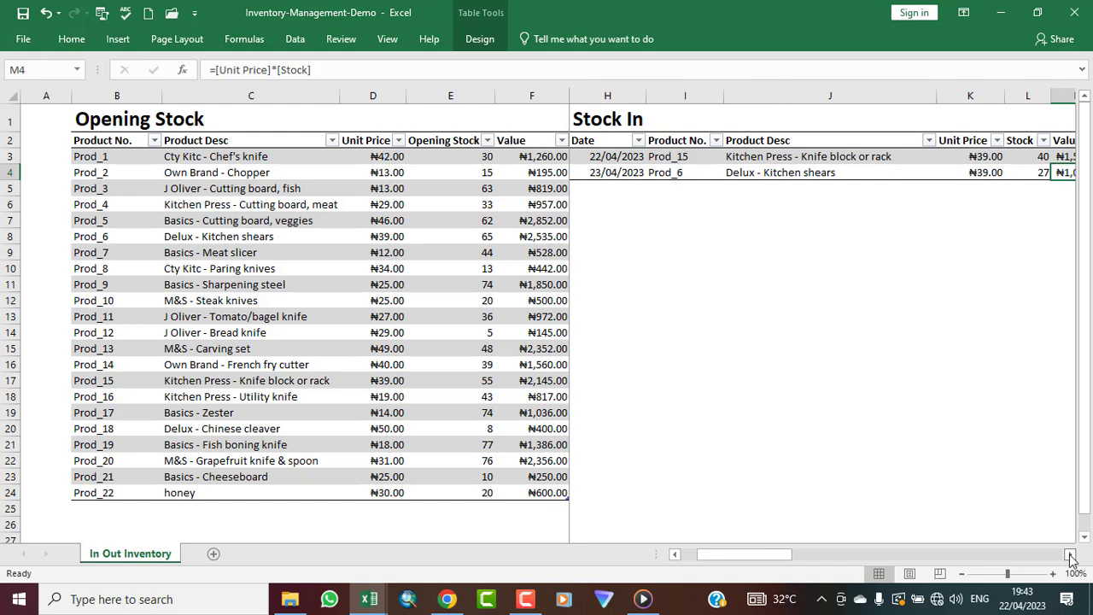
pyautogui.moveTo(1070, 555); pyautogui.dragTo(1070, 555)
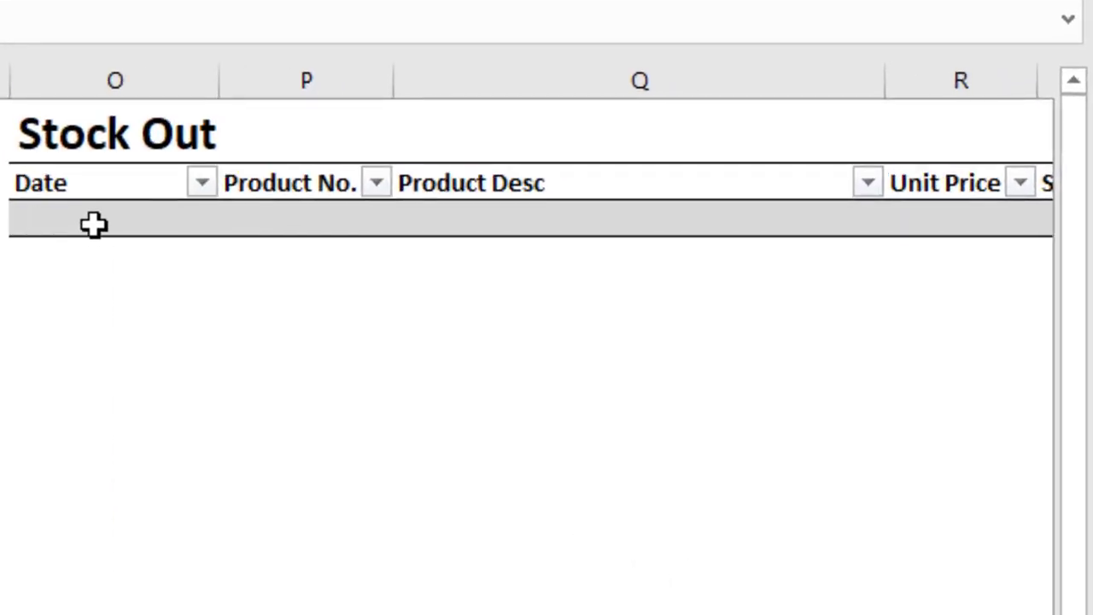
pyautogui.click(94, 223)
pyautogui.write('2')
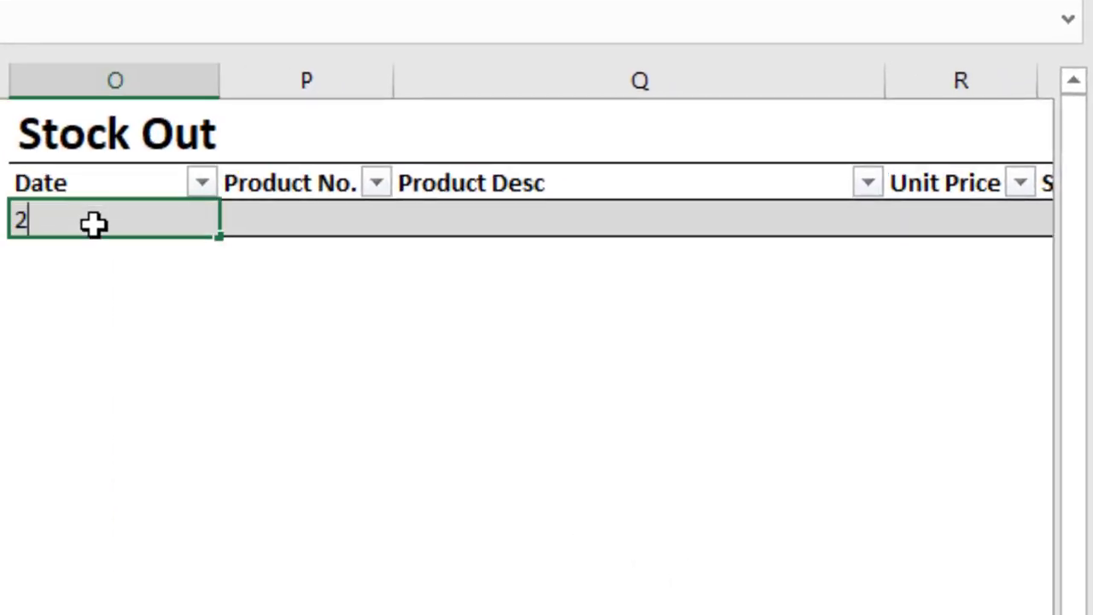
pyautogui.write('3/')
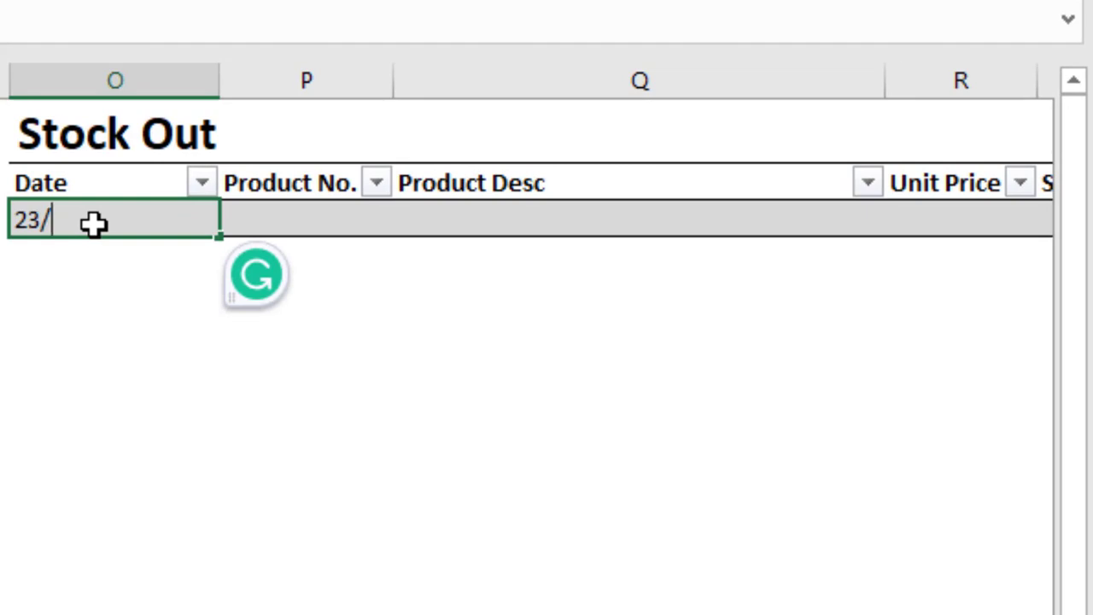
pyautogui.write('04/2020')
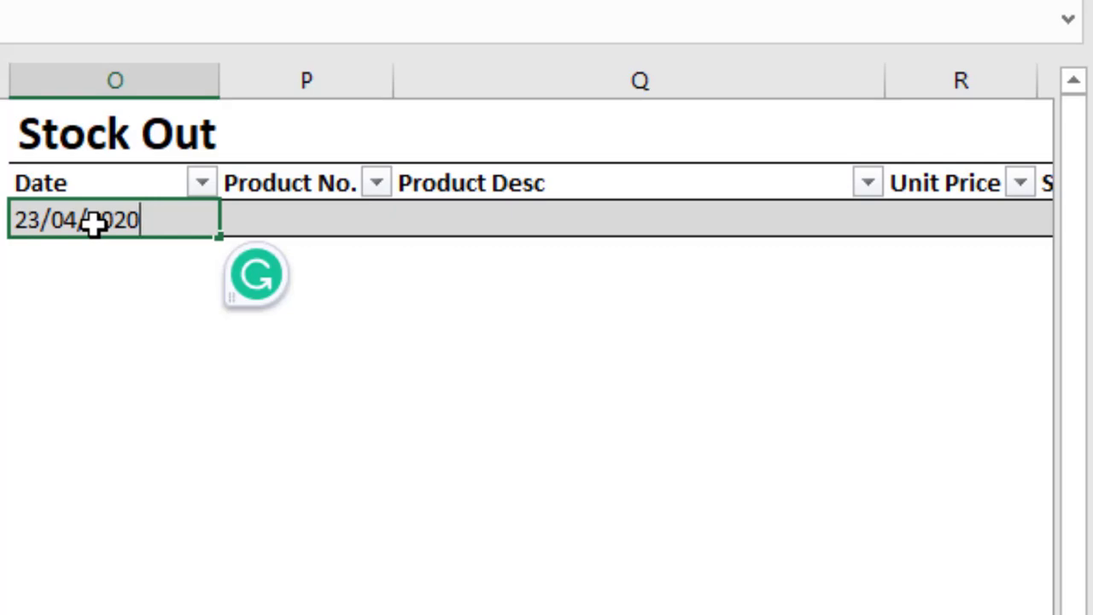
pyautogui.press('BackSpace')
pyautogui.write('3')
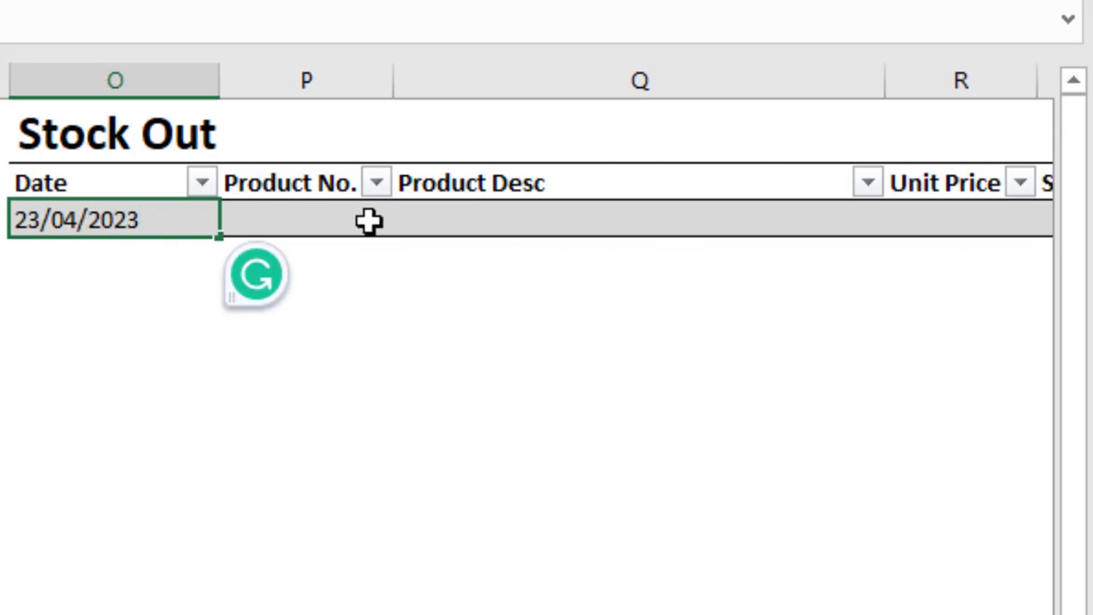
# Set the first Stock Out entry's product number to Prod_7.
pyautogui.click(303, 219)
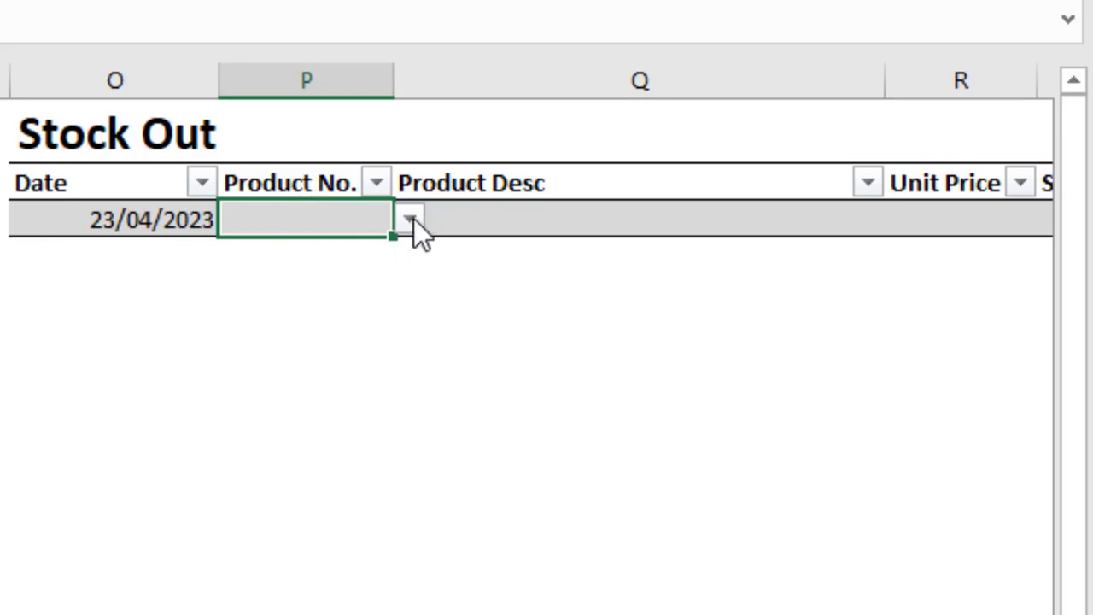
pyautogui.click(537, 214)
pyautogui.click(344, 220)
pyautogui.click(412, 221)
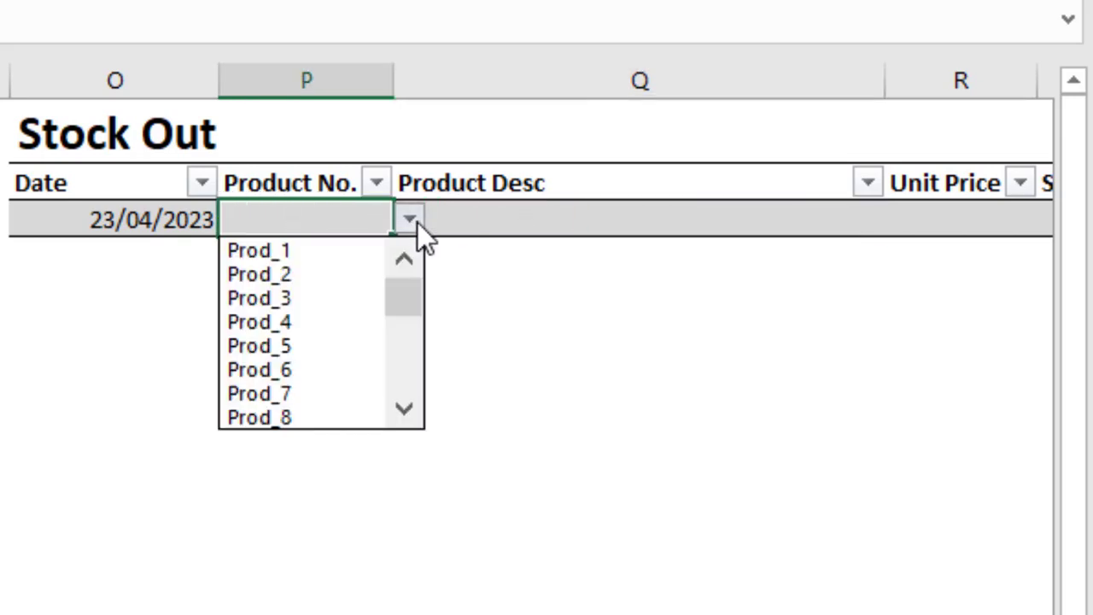
pyautogui.click(297, 395)
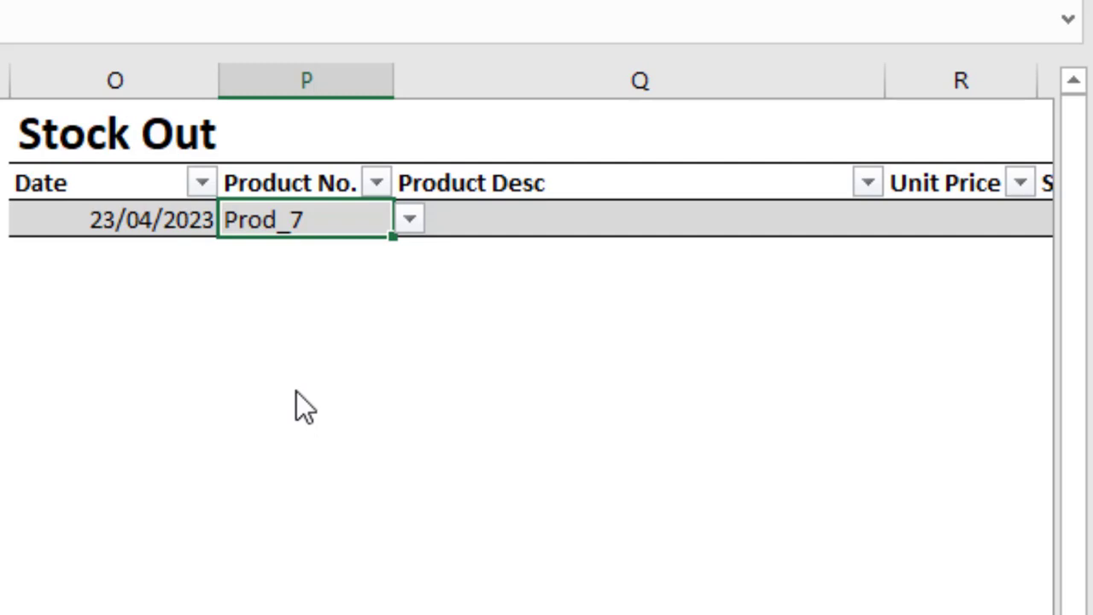
# Look up the Stock Out entry's Product Desc with =VLOOKUP([Product No.],Opening_Stock,2,FALSE).
pyautogui.click(615, 222)
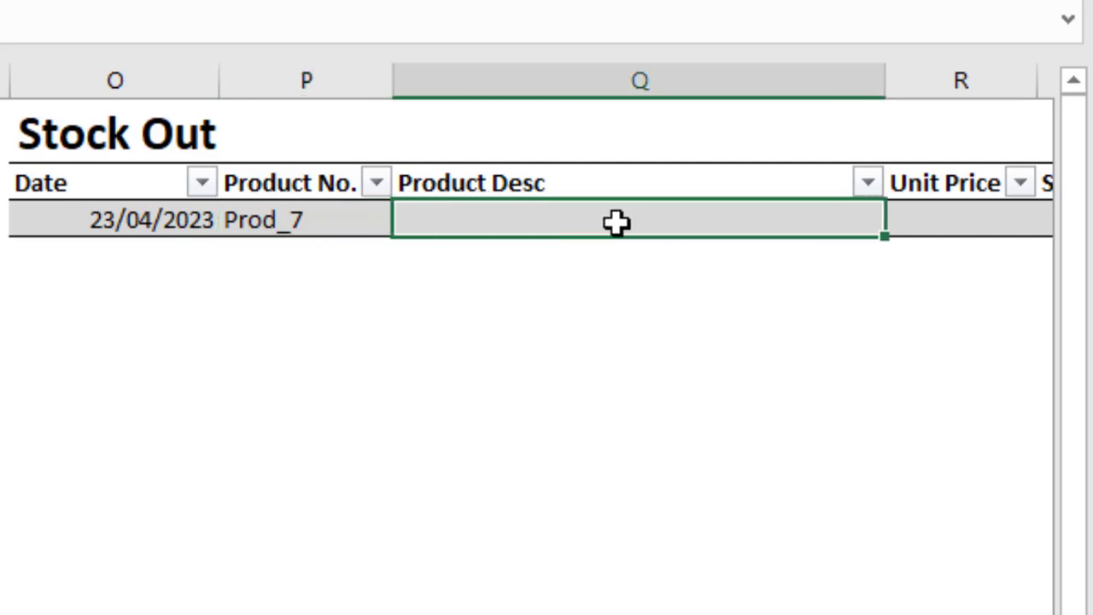
pyautogui.write('=vlo')
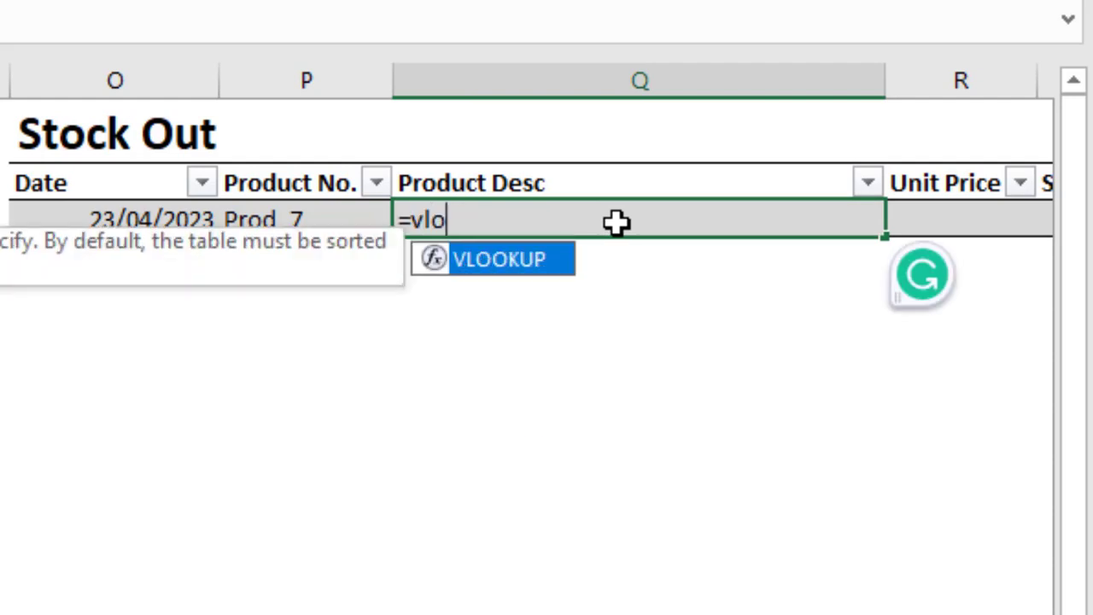
pyautogui.doubleClick(495, 260)
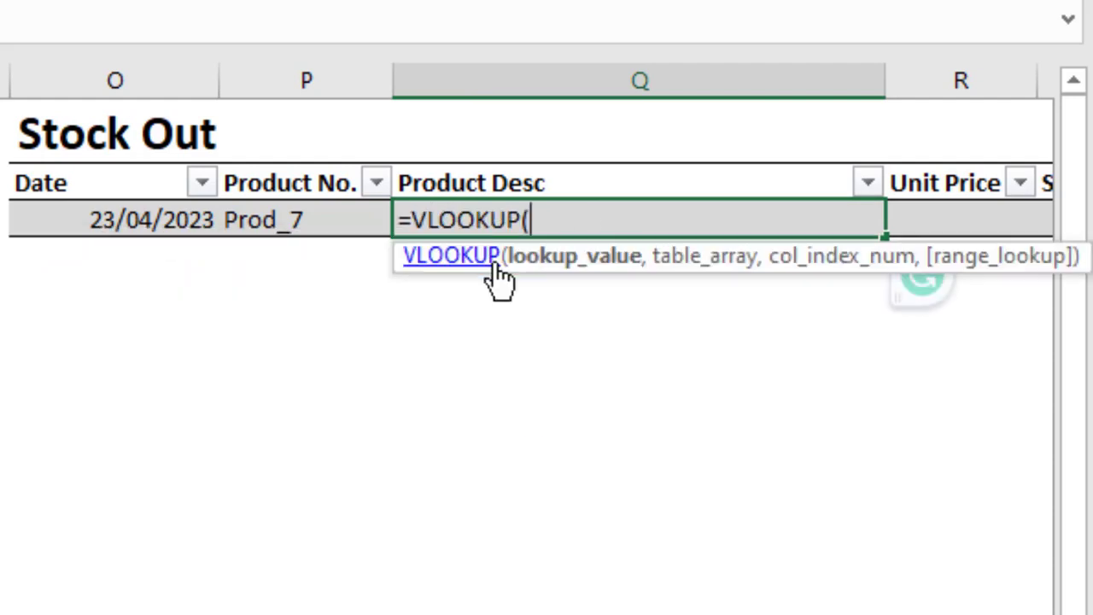
pyautogui.click(272, 218)
pyautogui.write(',')
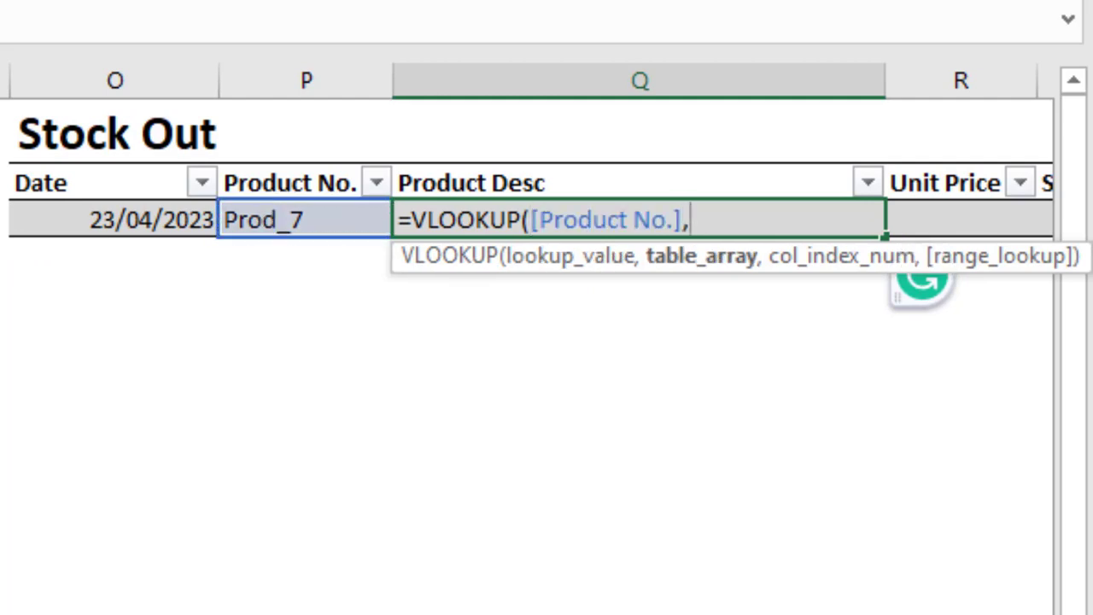
pyautogui.click(2, 219)
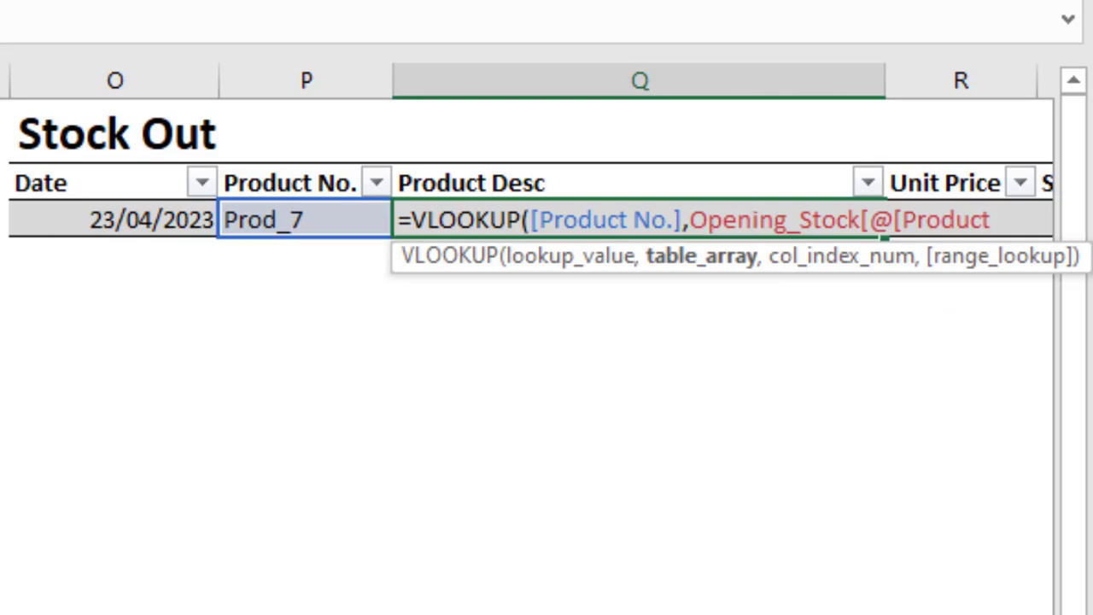
pyautogui.moveTo(2, 219); pyautogui.dragTo(506, 448)
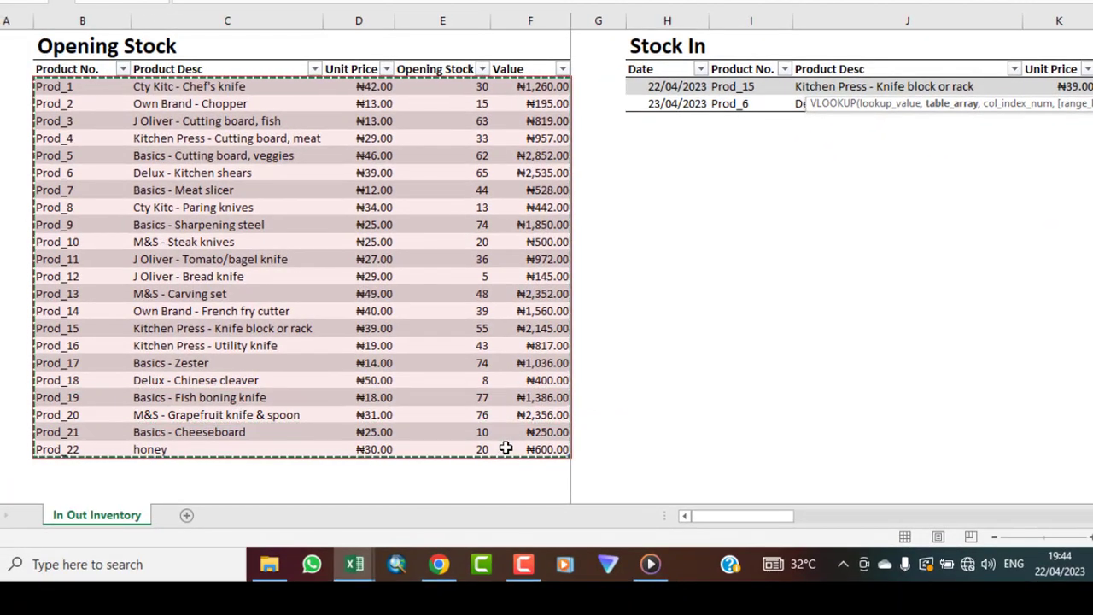
pyautogui.write(',Opening_Stock,')
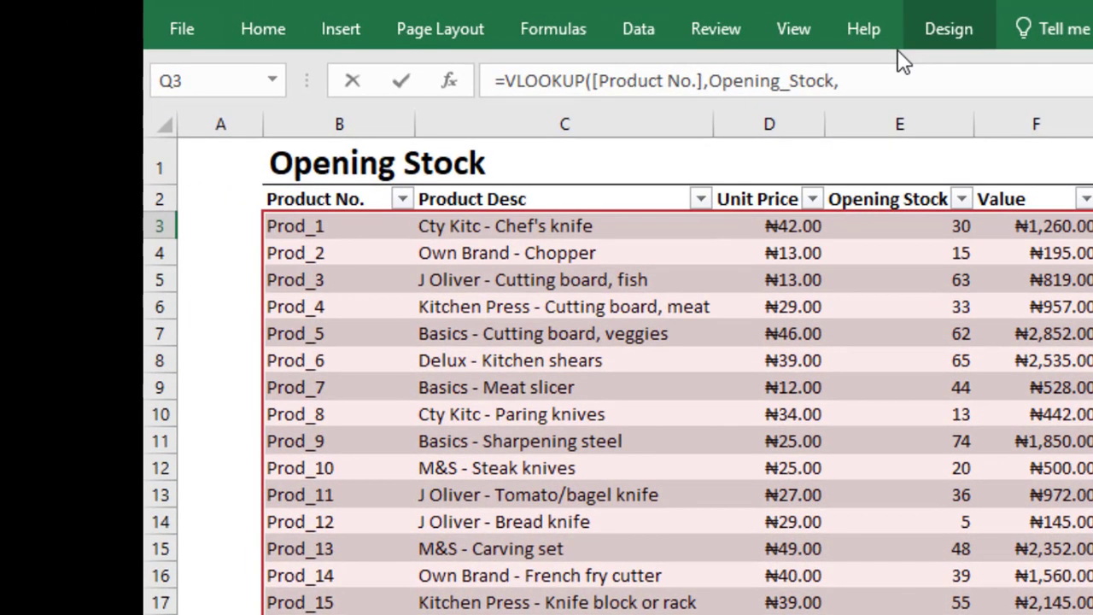
pyautogui.write('2')
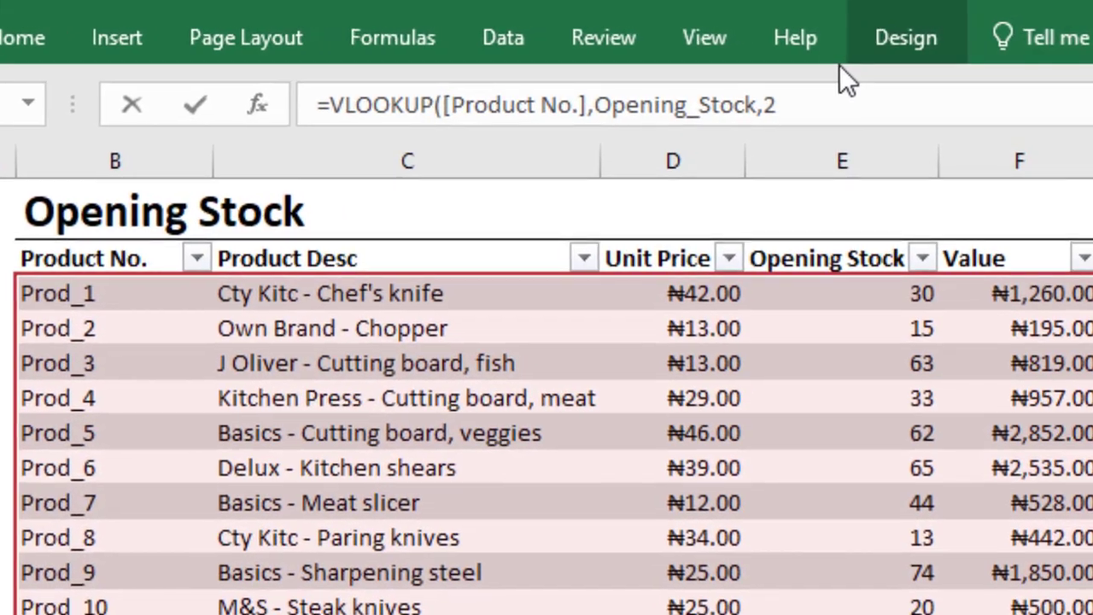
pyautogui.write(',')
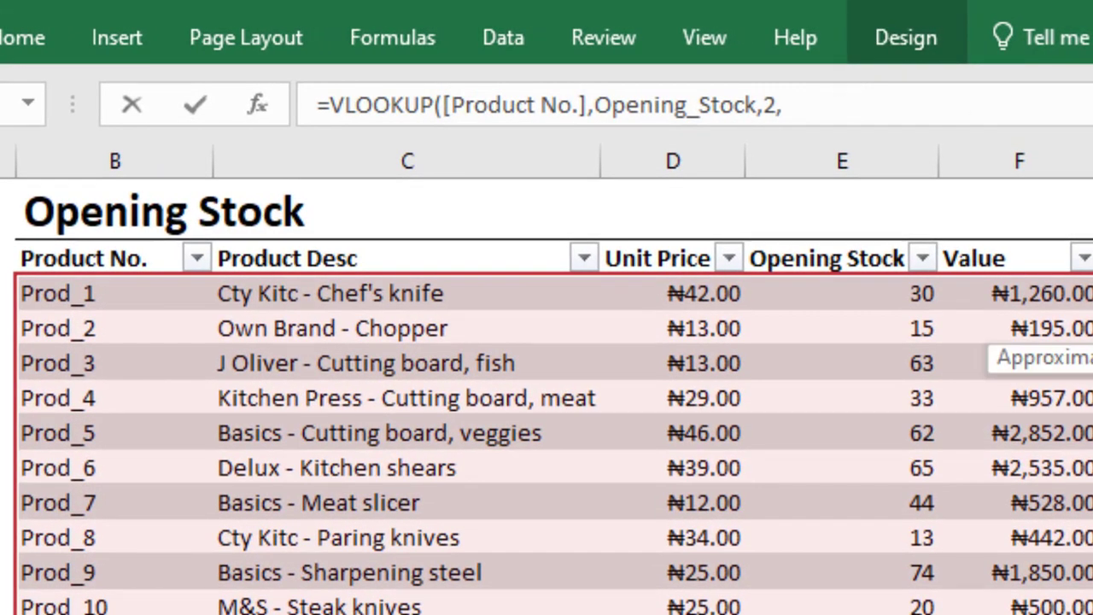
pyautogui.write('FALSE')
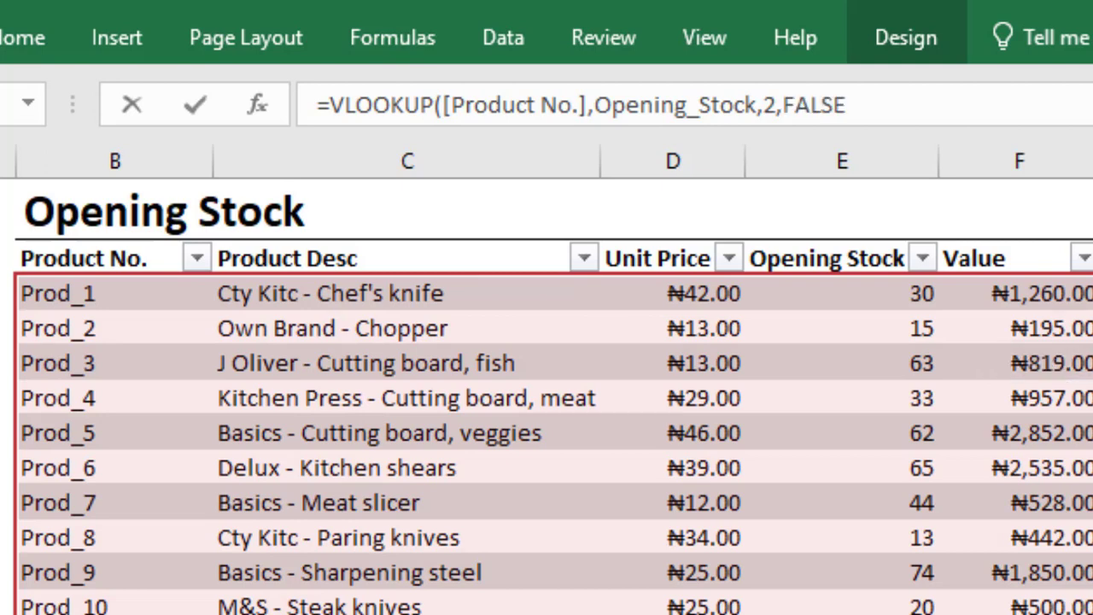
pyautogui.click(882, 111)
pyautogui.write(')')
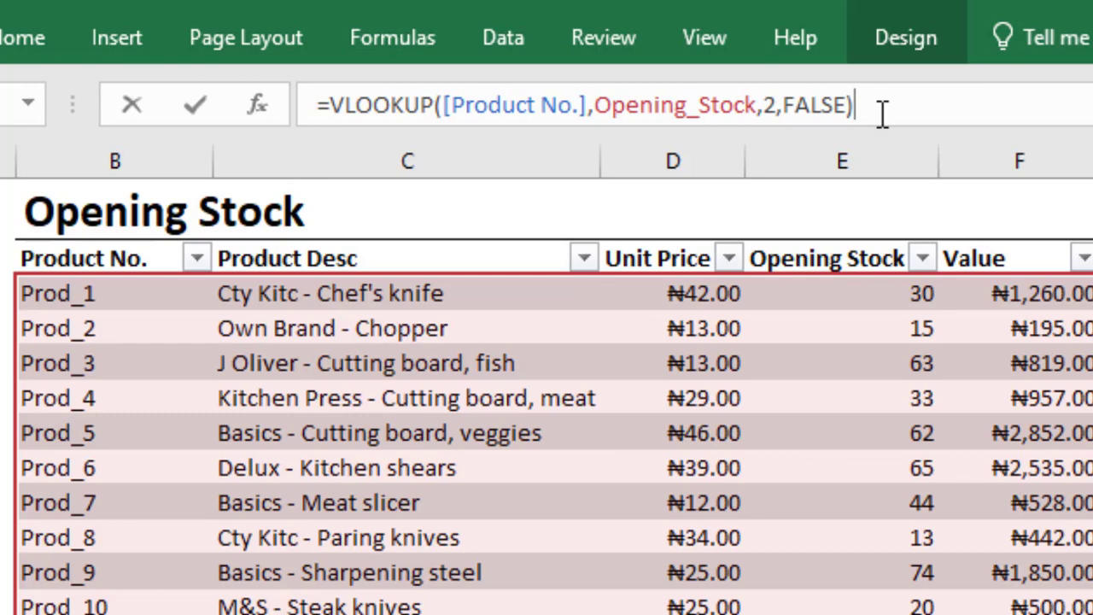
pyautogui.press('Return')
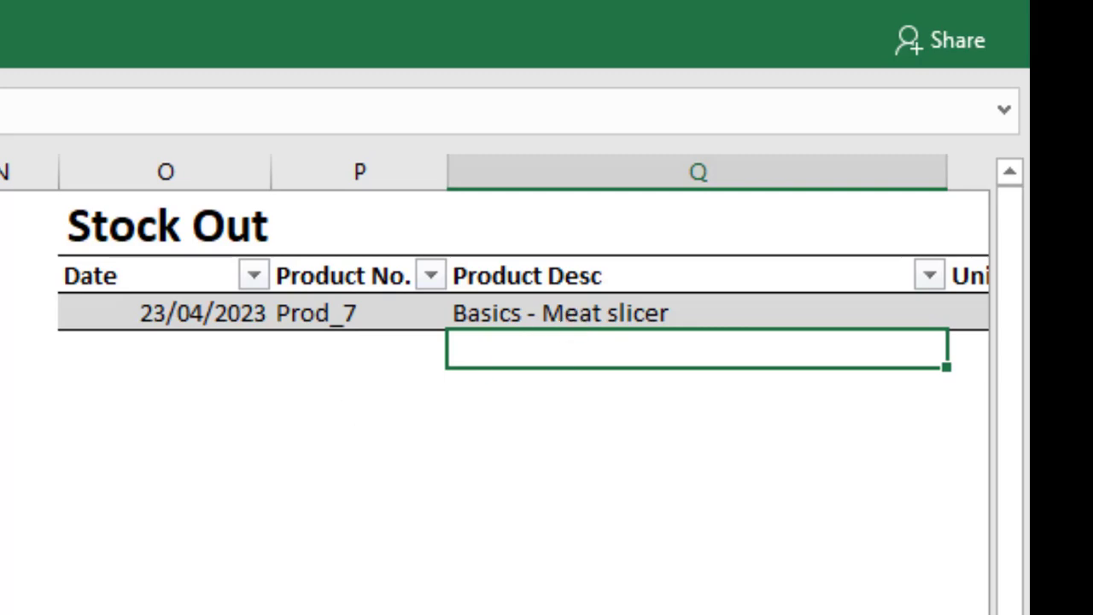
# Look up the first Stock Out entry's Unit Price with =VLOOKUP([Product No.],Opening_Stock,3,FALSE).
pyautogui.click(214, 490)
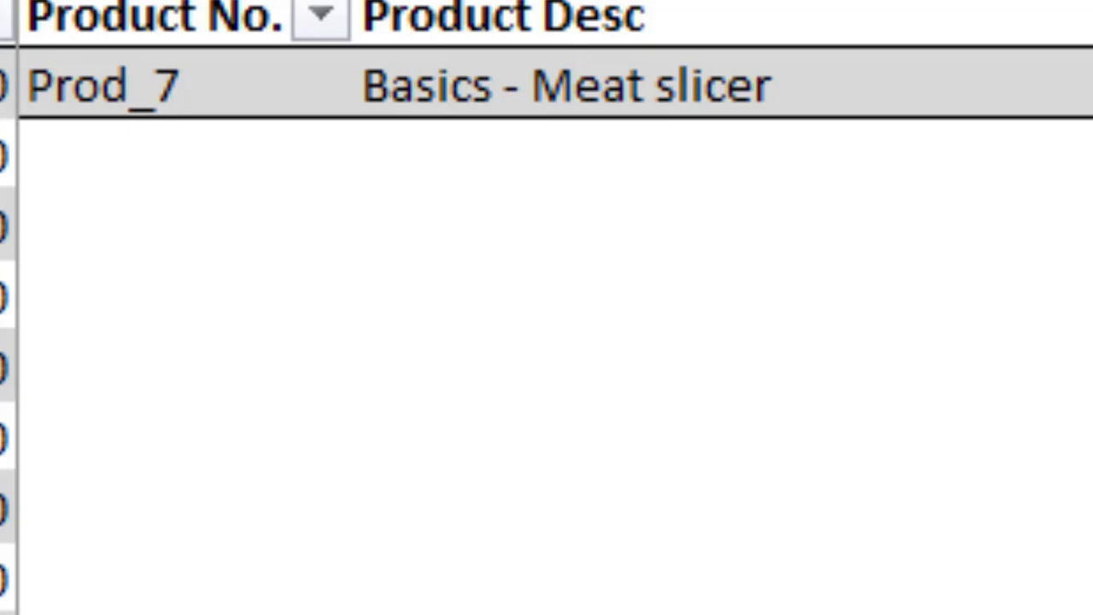
pyautogui.write('vl')
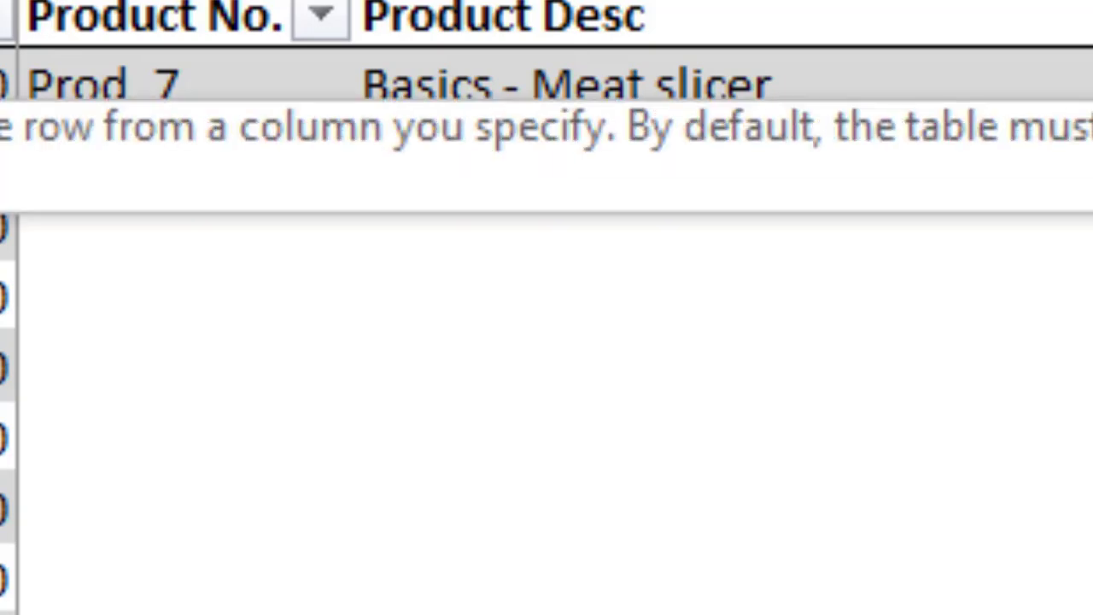
pyautogui.press('Tab')
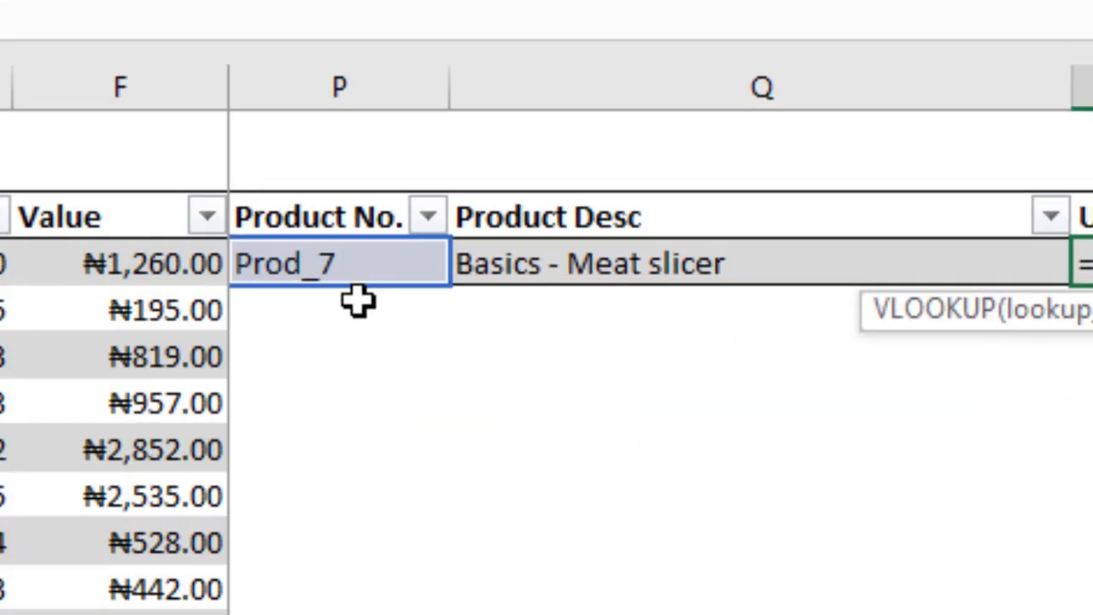
pyautogui.hotkey('ctrl', 'pageup')
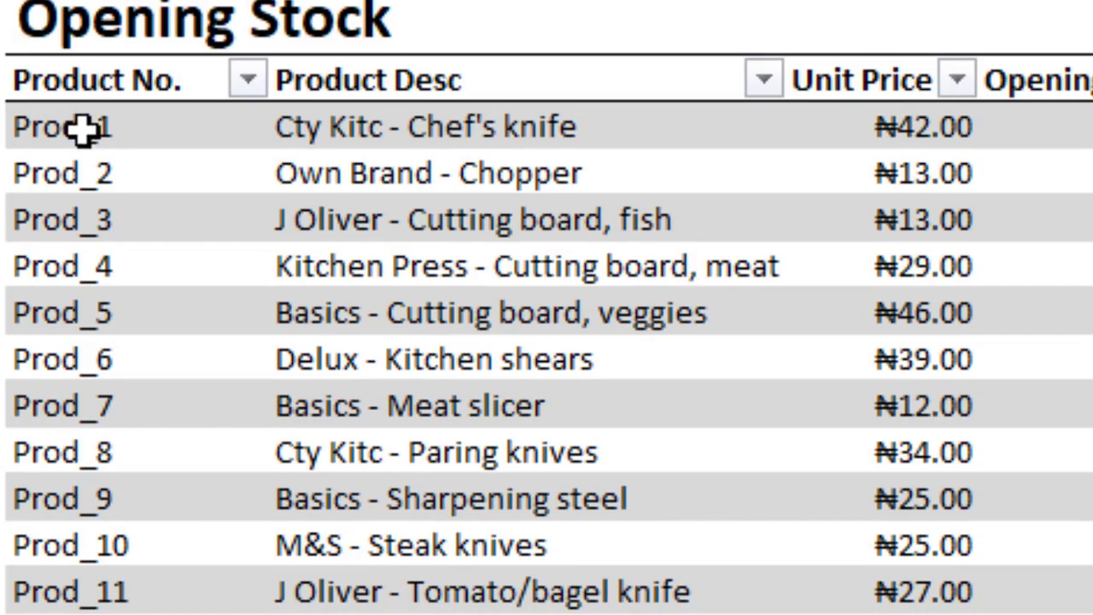
pyautogui.click(66, 130)
pyautogui.hotkey('ctrl', 'c')
pyautogui.moveTo(83, 130); pyautogui.dragTo(1092, 497)
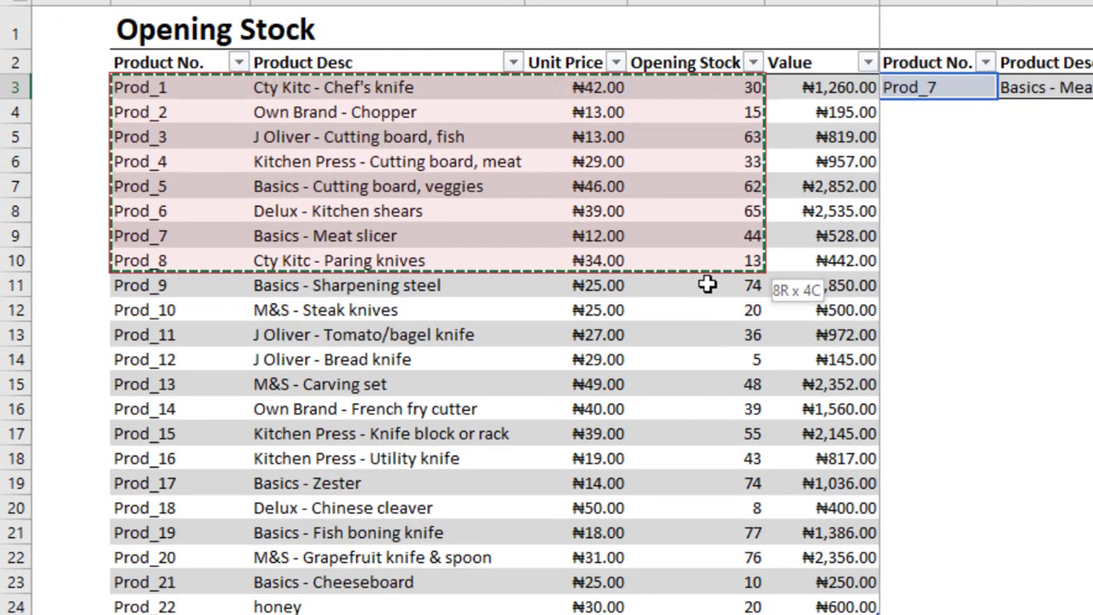
pyautogui.moveTo(707, 285); pyautogui.dragTo(820, 605)
pyautogui.write(',')
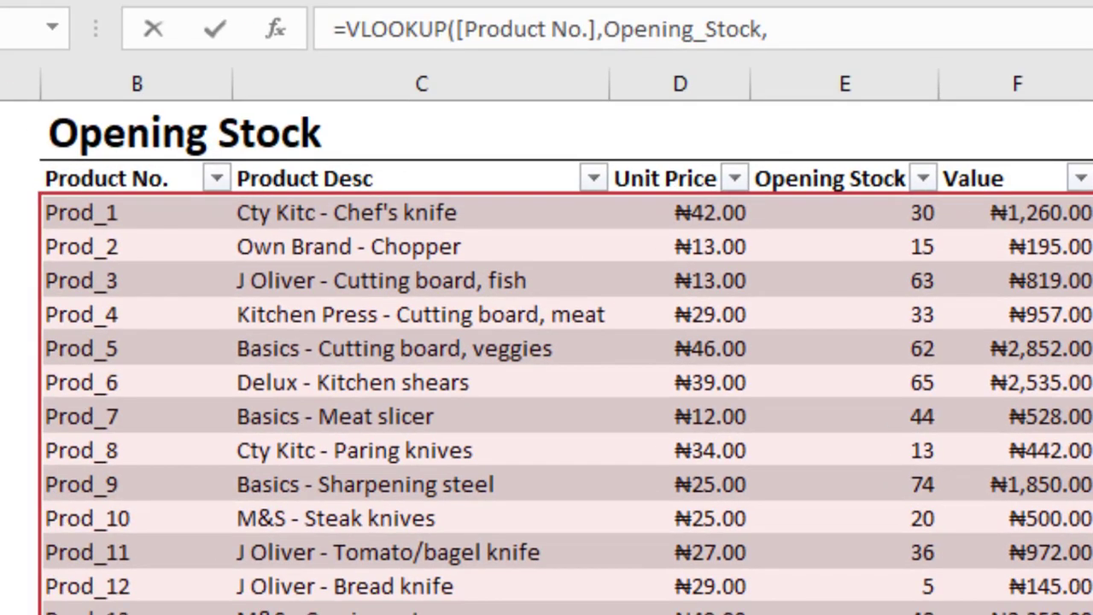
pyautogui.write('3,')
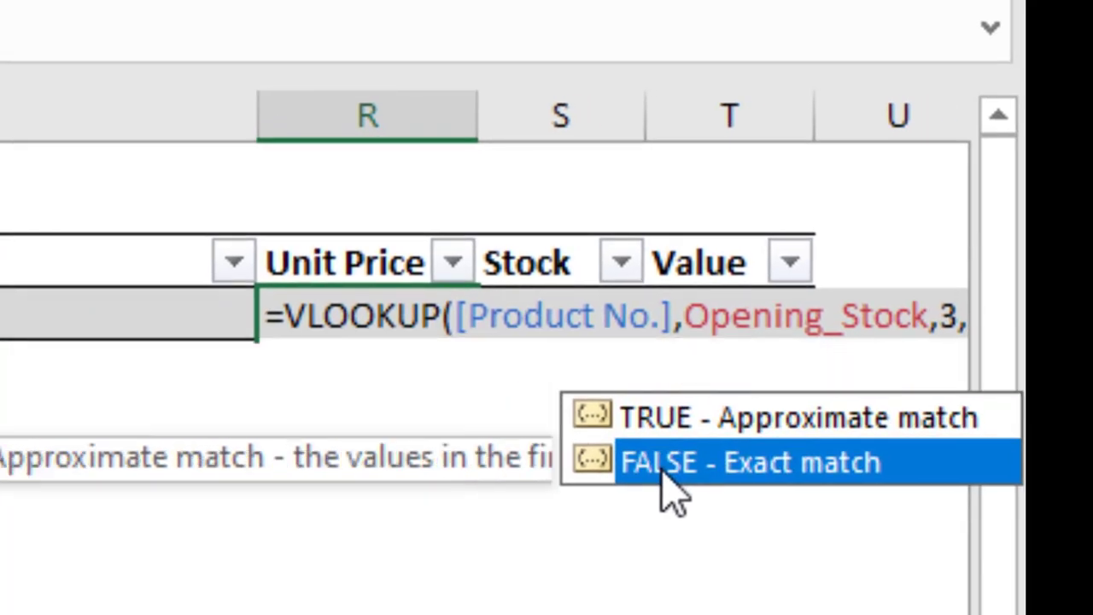
pyautogui.doubleClick(662, 469)
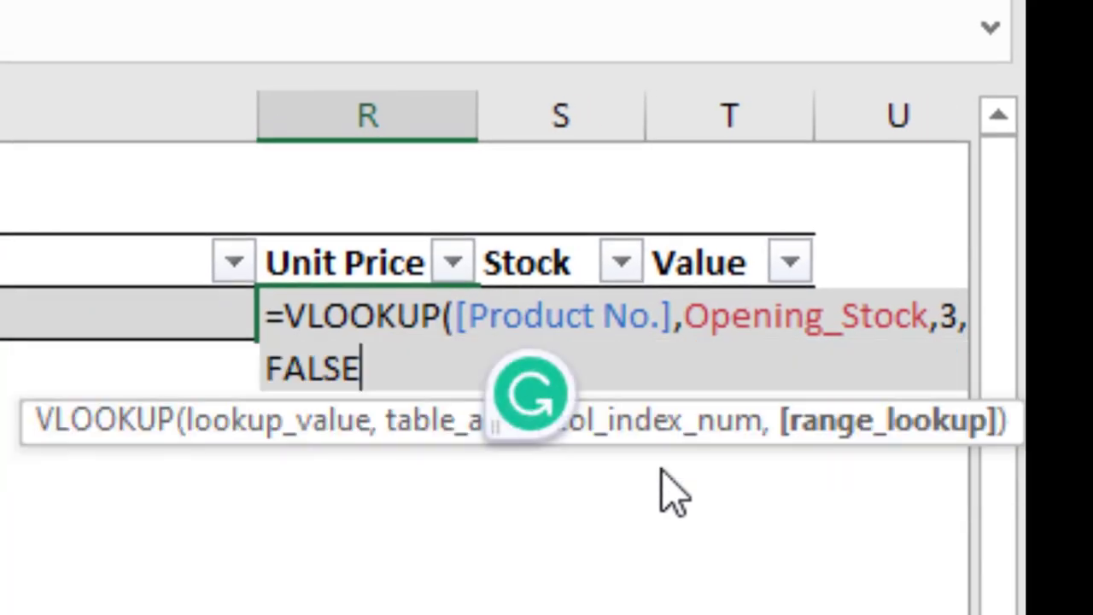
pyautogui.write(')')
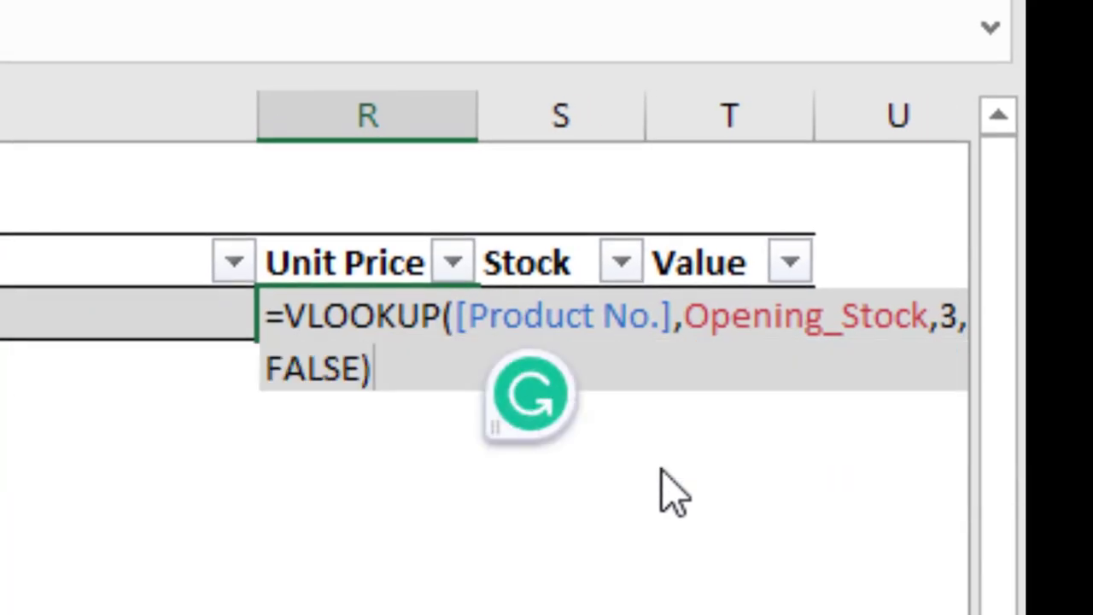
pyautogui.press('Return')
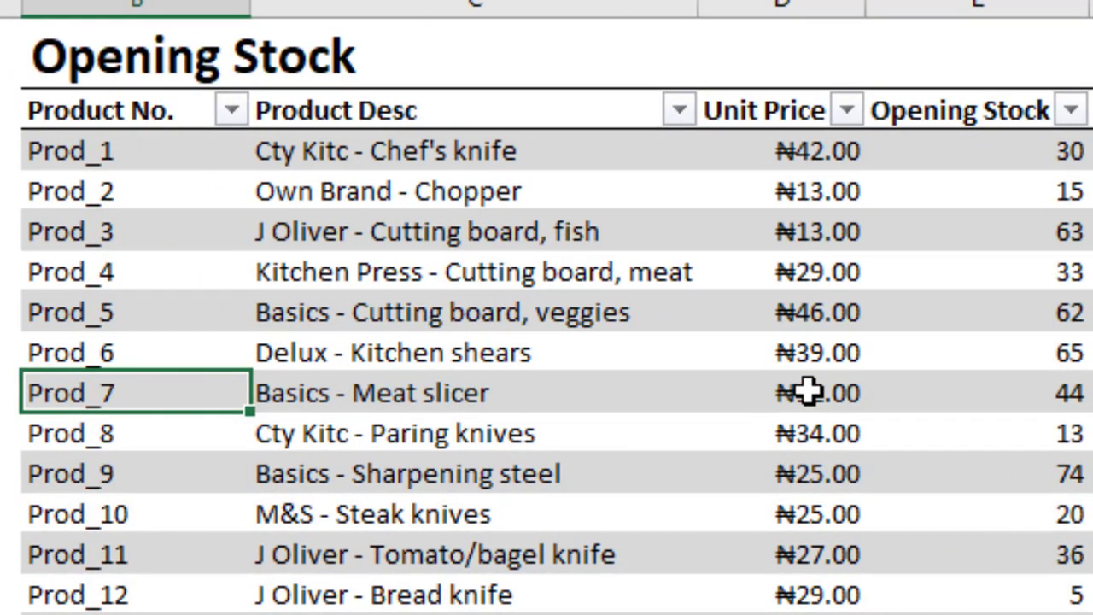
pyautogui.click(808, 392)
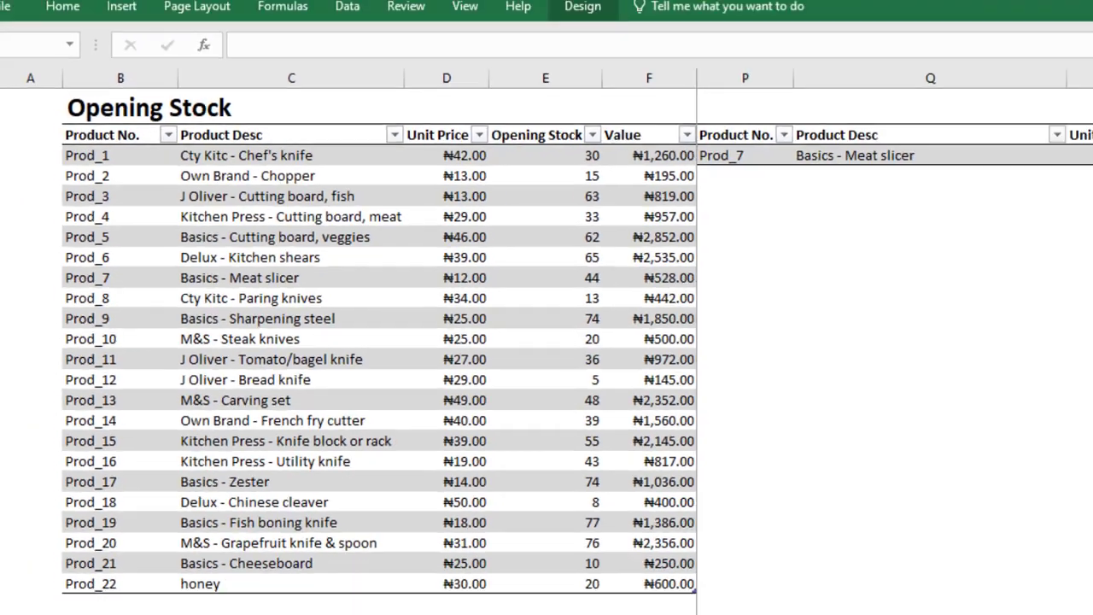
# Enter a stock quantity of 17 for the Prod_7 entry in the Stock Out table.
pyautogui.click(950, 157)
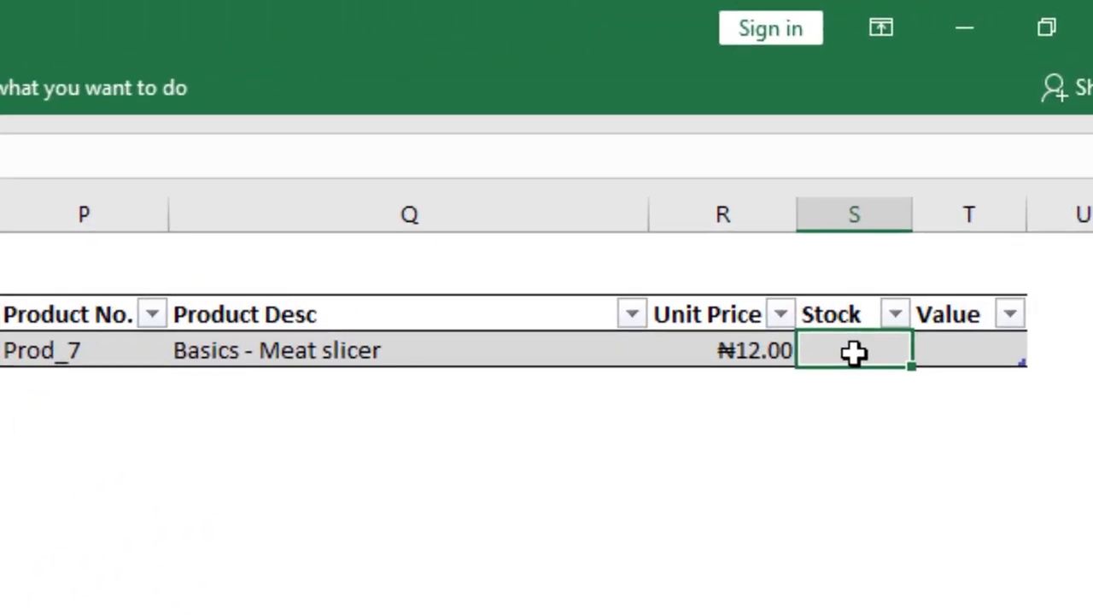
pyautogui.write('17')
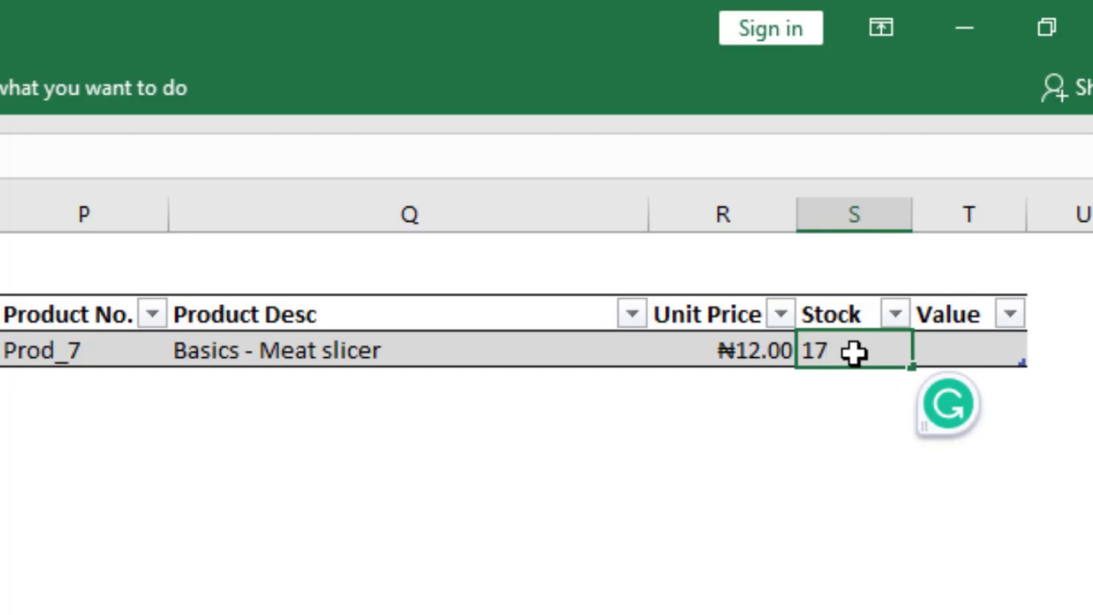
pyautogui.press('Tab')
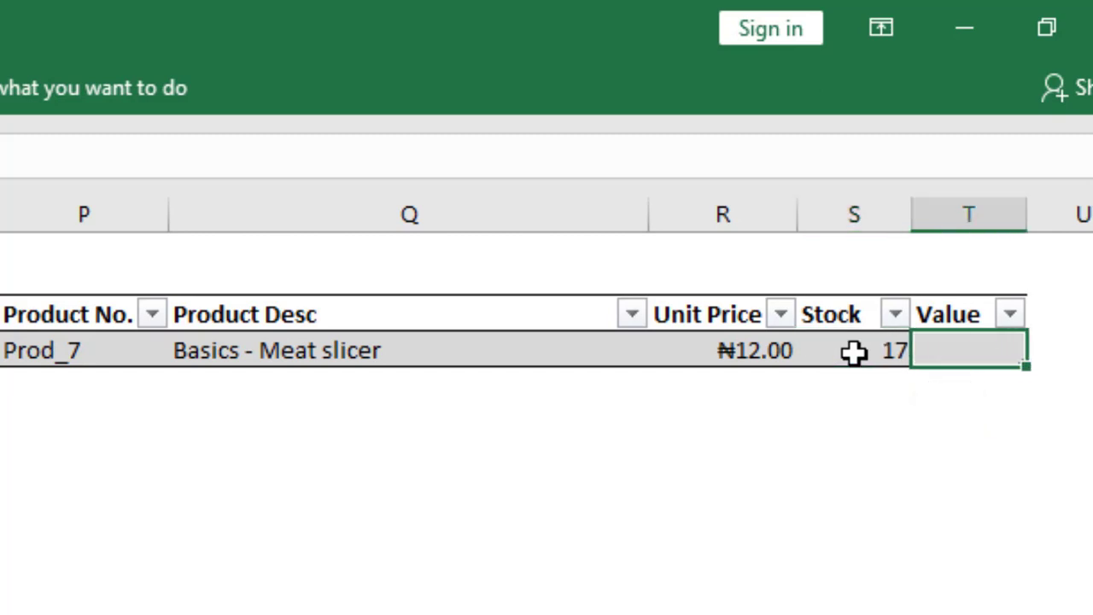
# Calculate the Prod_7 Stock Out entry's Value with the formula =[Unit Price]*[Stock].
pyautogui.write('=')
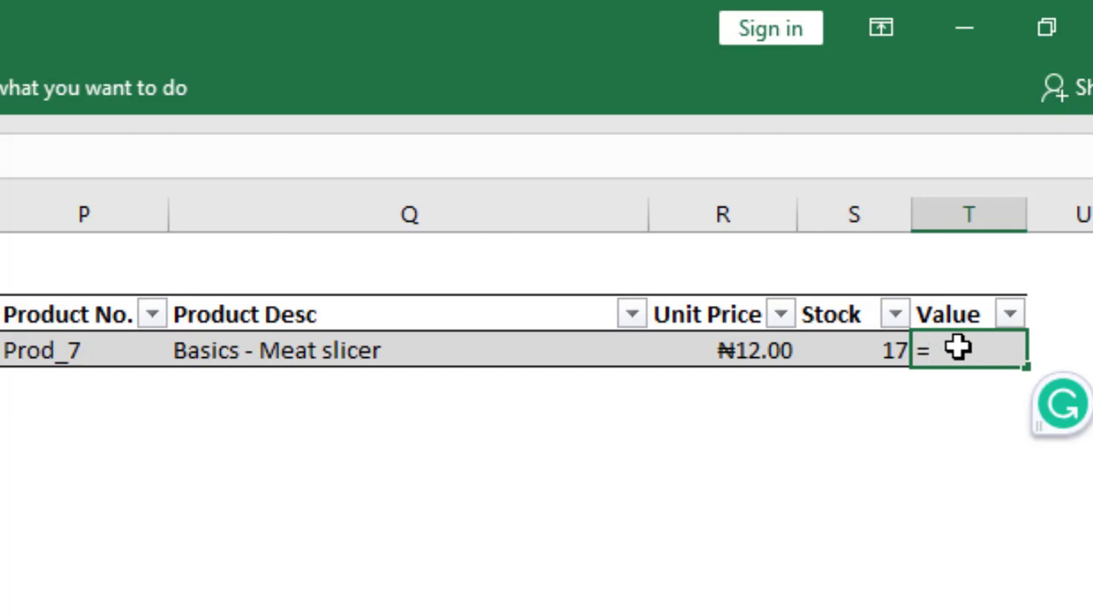
pyautogui.click(748, 351)
pyautogui.write('*')
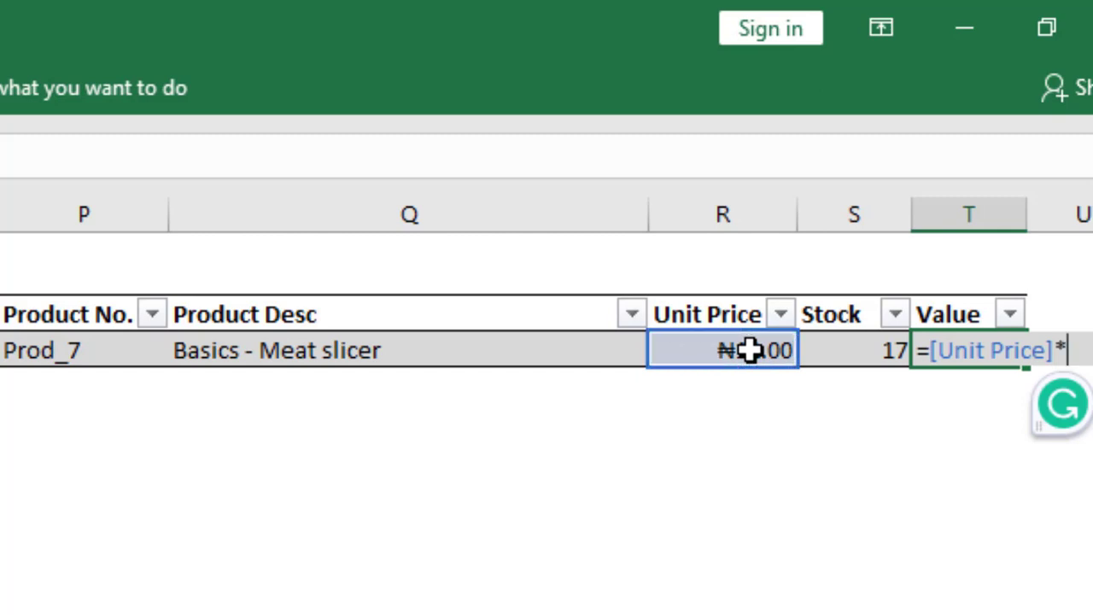
pyautogui.click(858, 349)
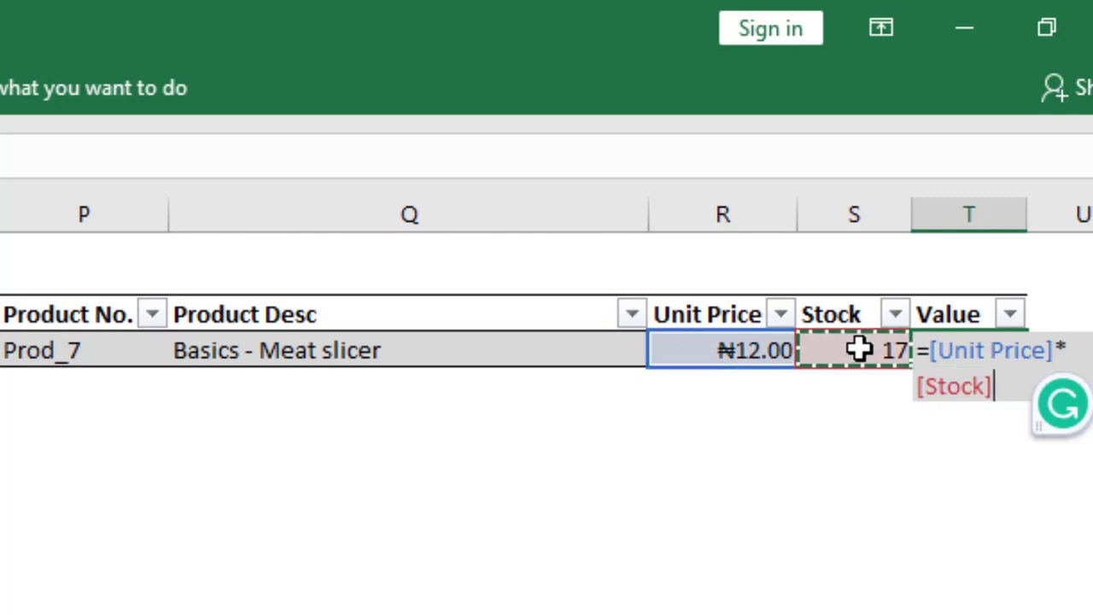
pyautogui.press('Return')
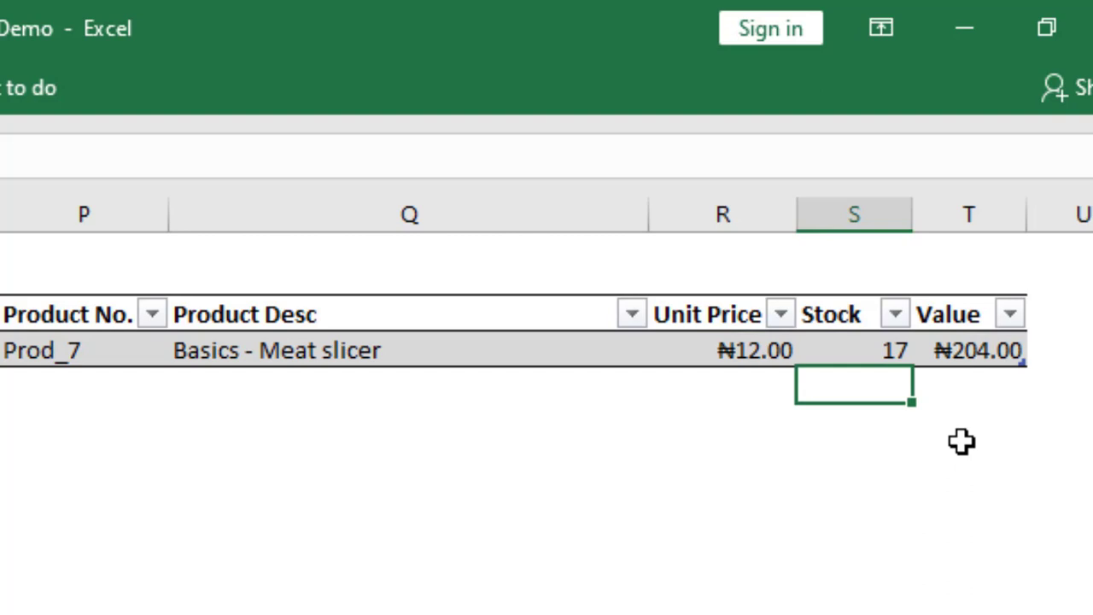
pyautogui.click(968, 348)
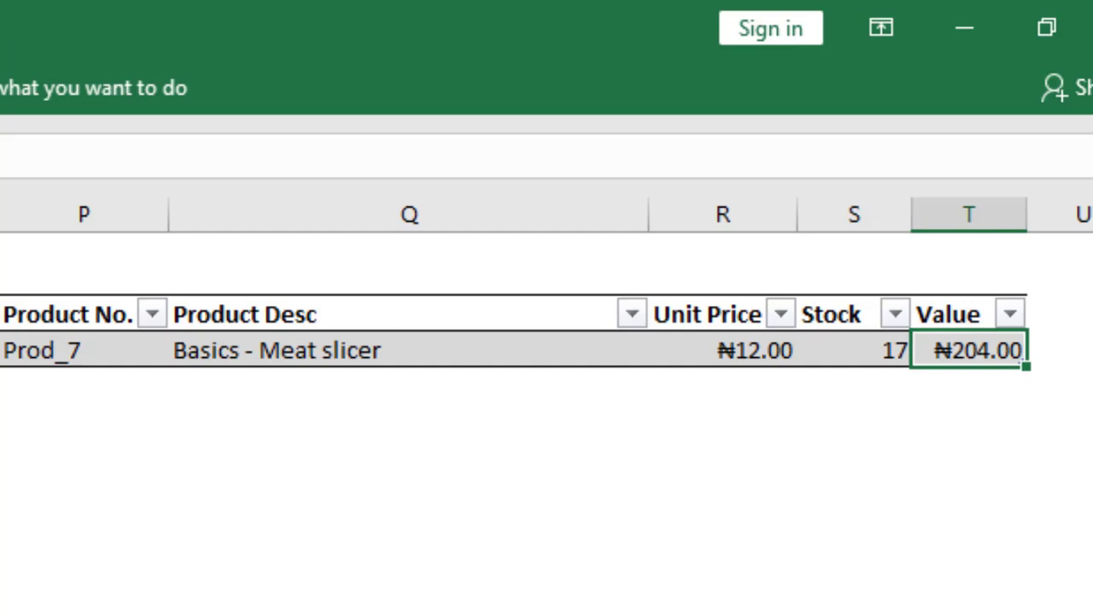
# Add a second Stock Out entry dated 23/04/2023 with product number Prod_3.
pyautogui.hscroll(-2, 546, 282)
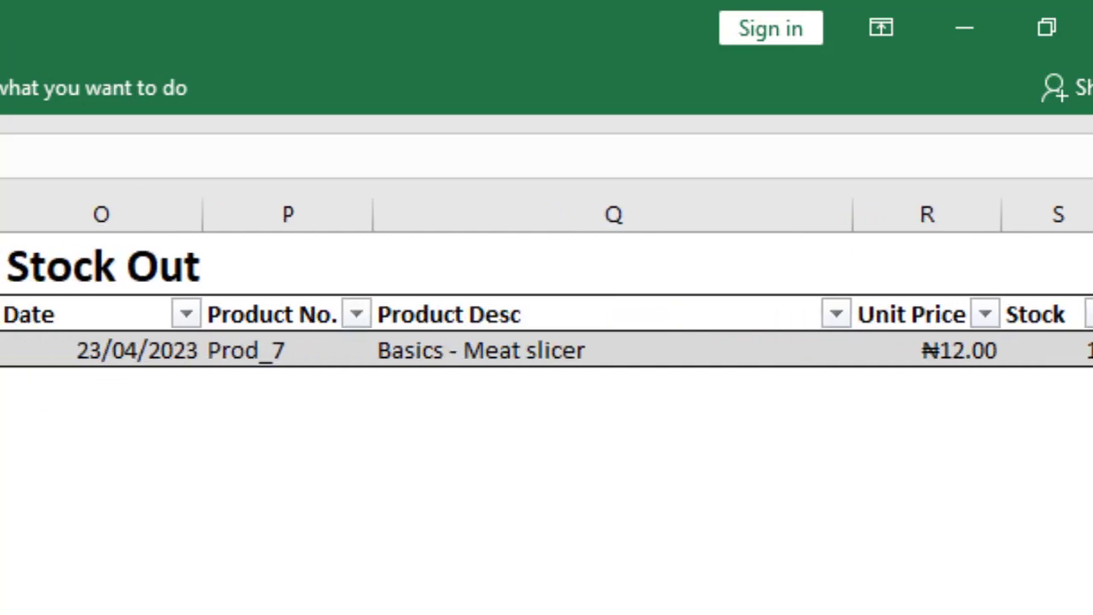
pyautogui.hscroll(-1, 546, 282)
pyautogui.click(222, 389)
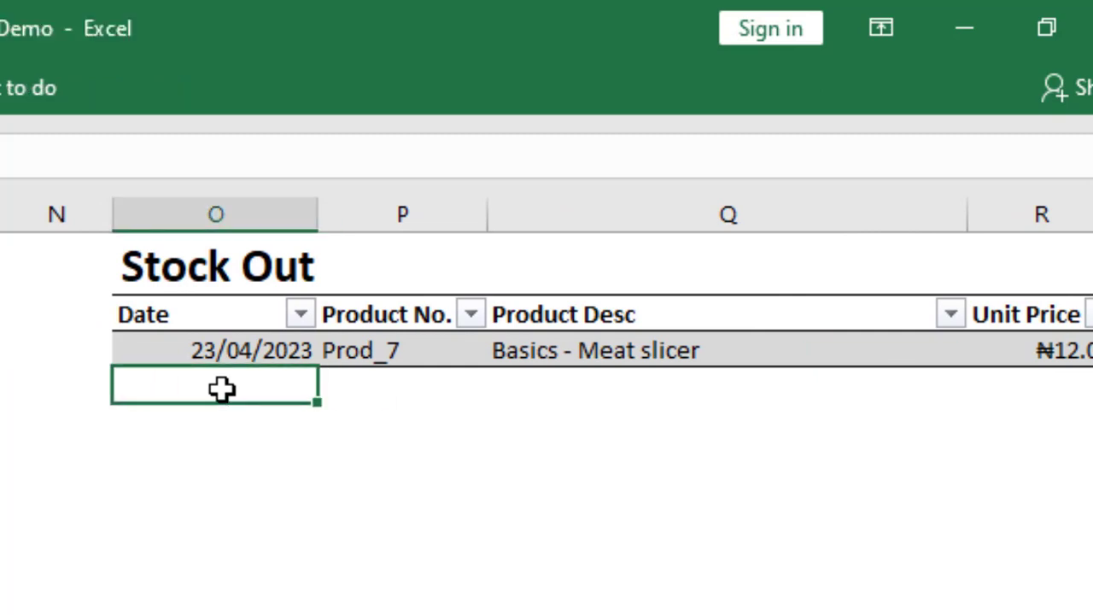
pyautogui.write('23/0')
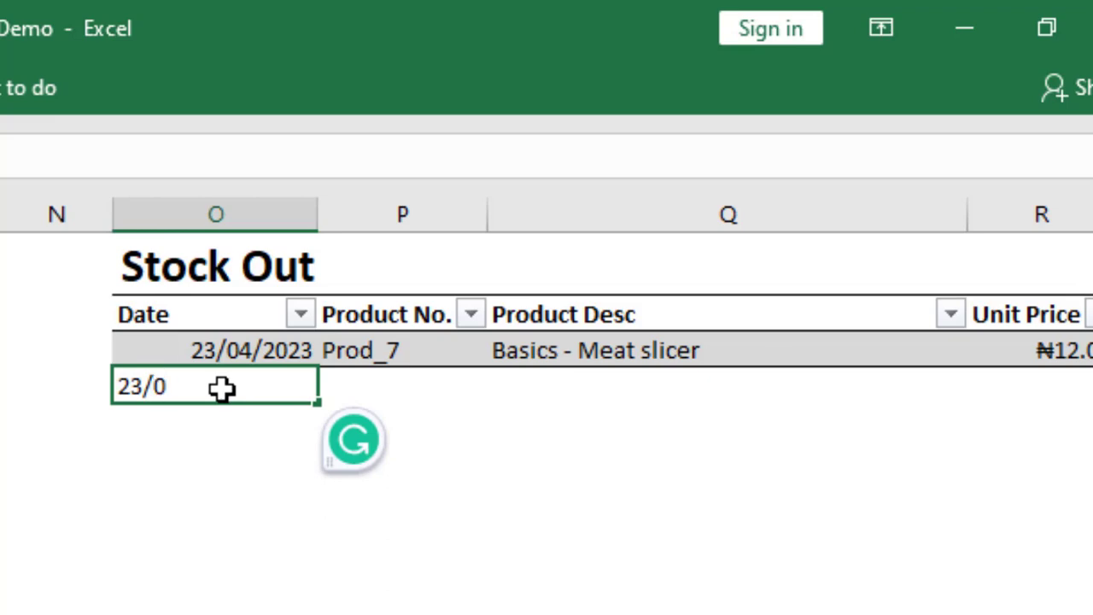
pyautogui.write('4/2023')
pyautogui.press('Tab')
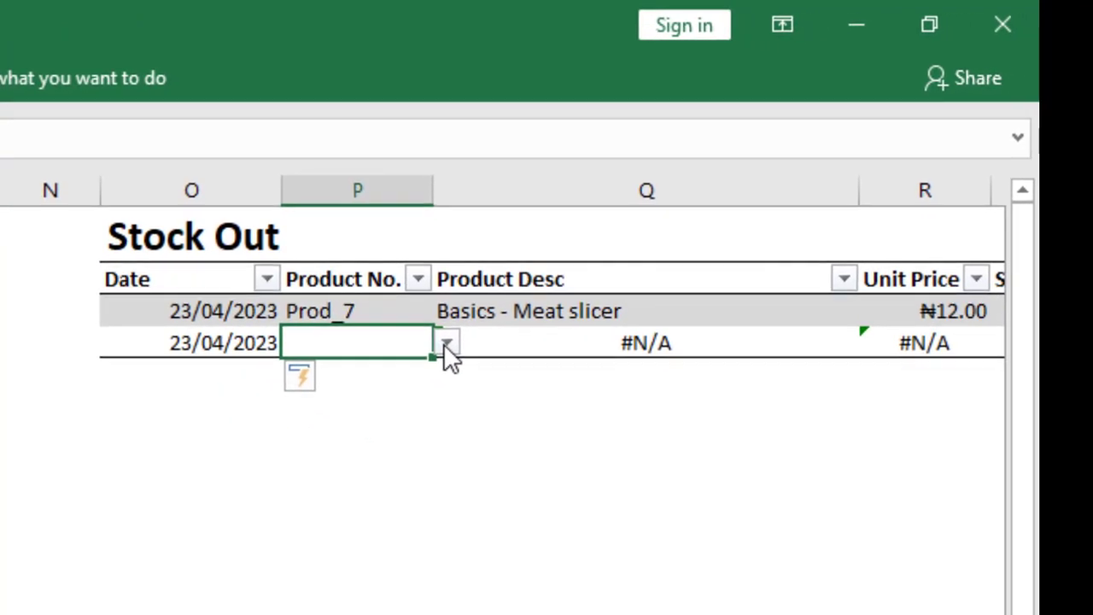
pyautogui.click(468, 362)
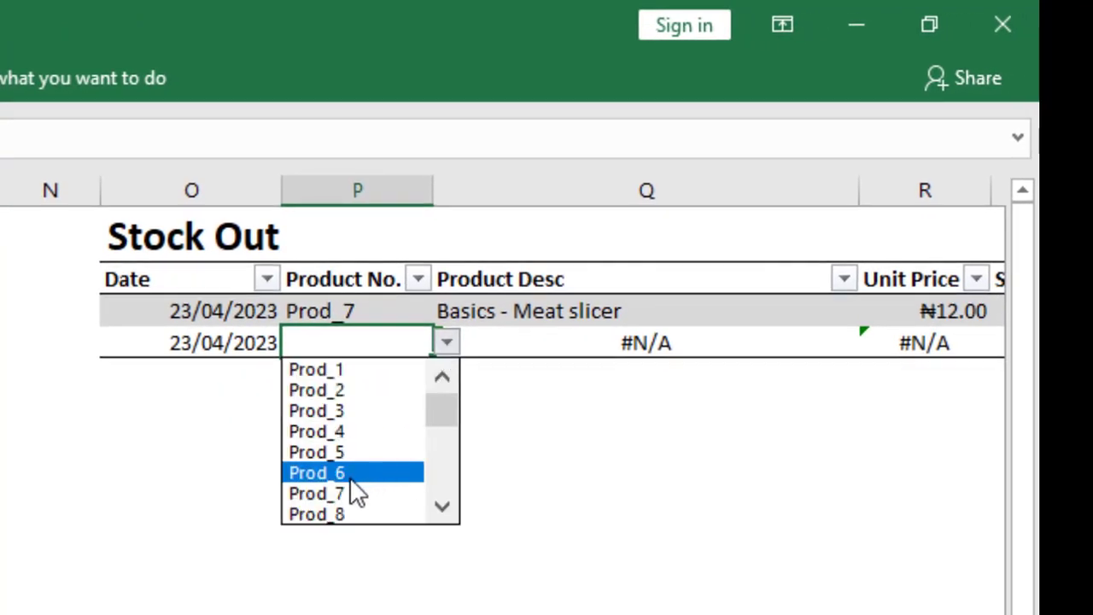
pyautogui.click(354, 415)
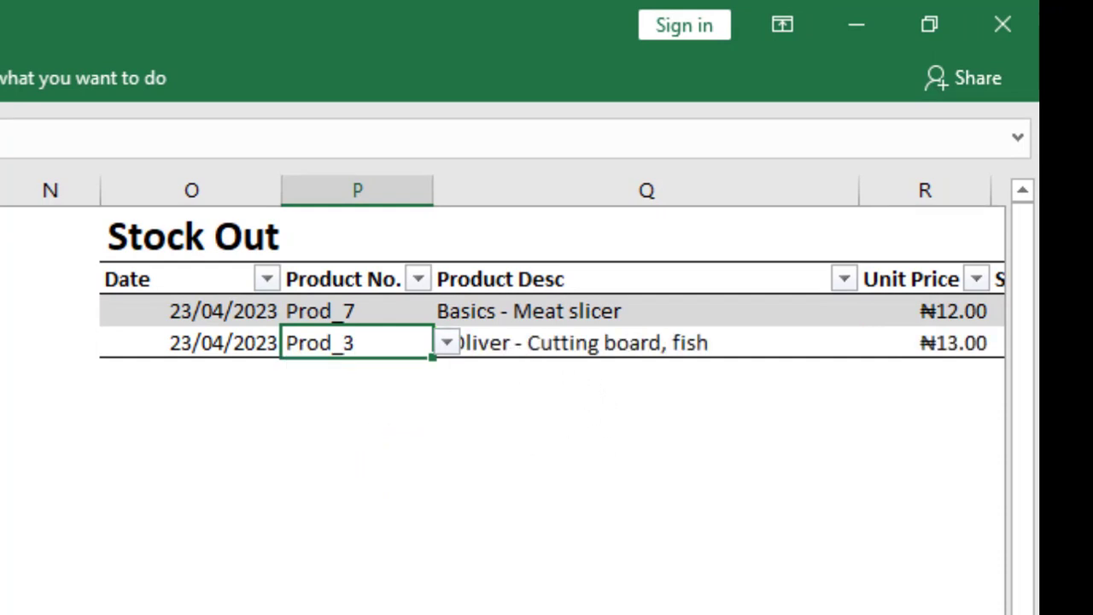
# Enter a stock quantity of 21 for the Prod_3 entry in the Stock Out table.
pyautogui.hscroll(3, 293, 356)
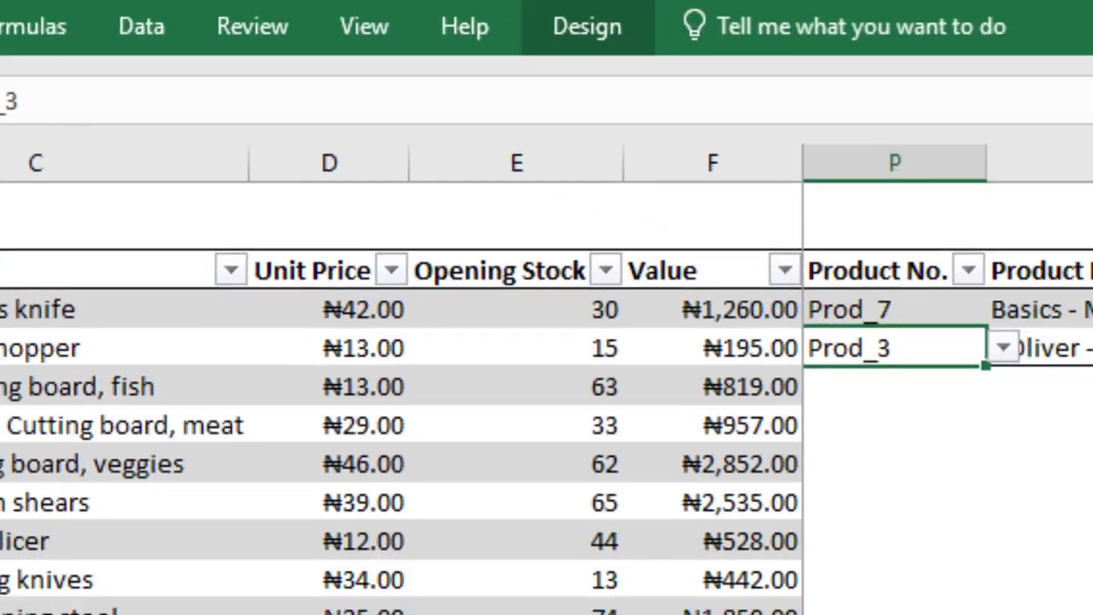
pyautogui.click(863, 200)
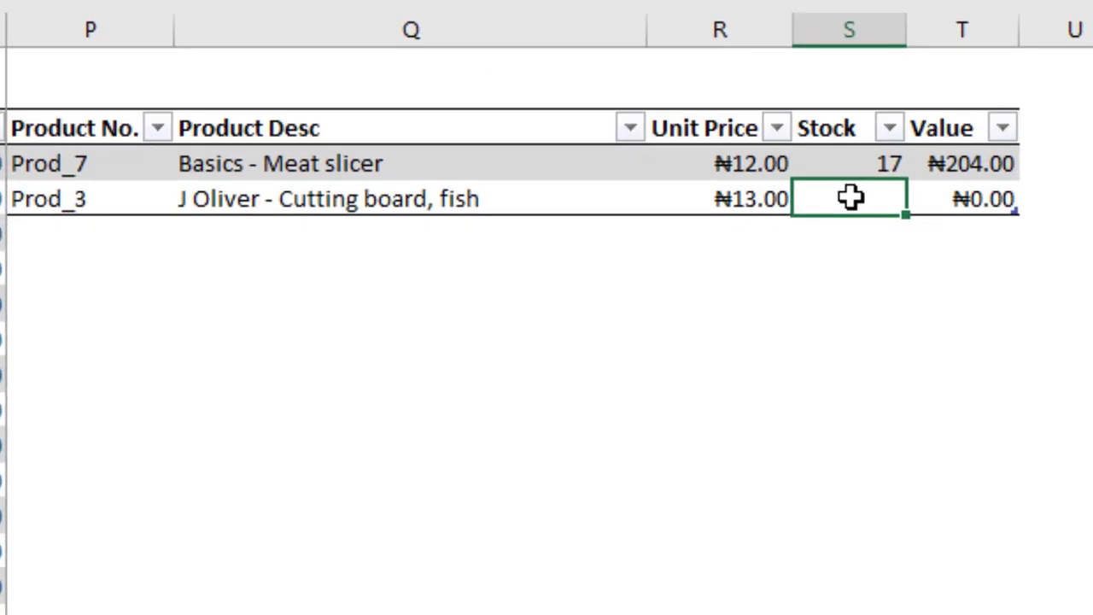
pyautogui.write('21')
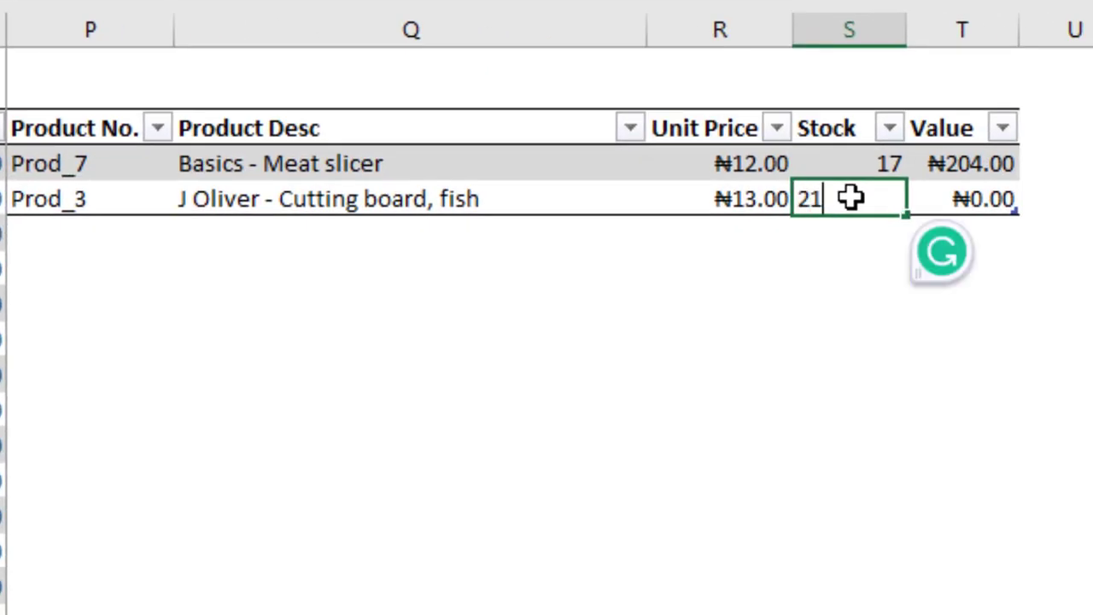
pyautogui.press('Tab')
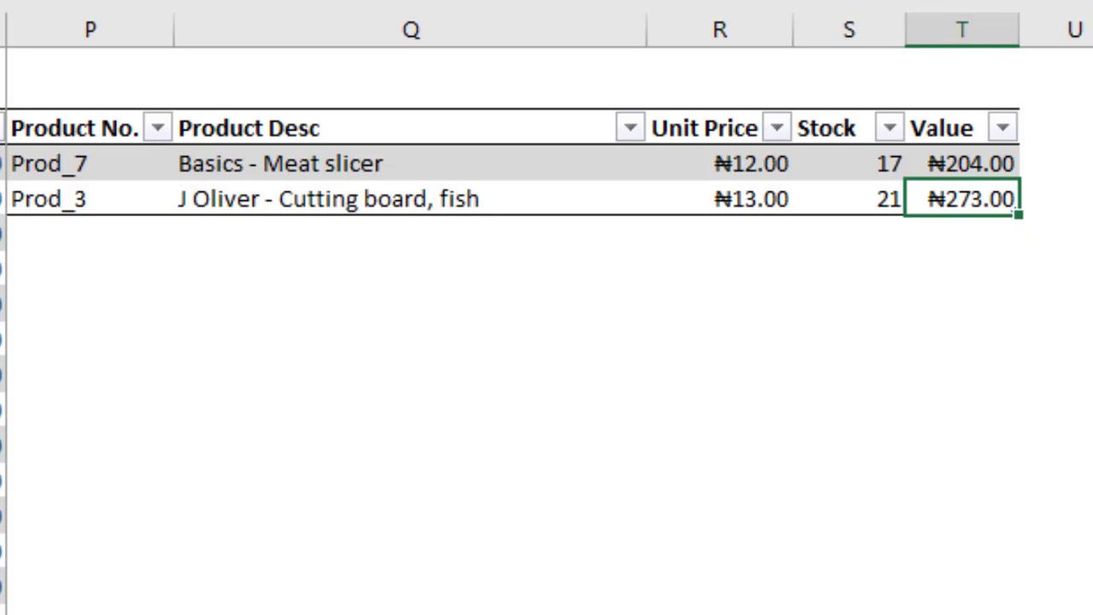
# Review the Stock In and Stock Out entries, and examine the columns of the Closing Stock table.
pyautogui.hscroll(-2, 547, 162)
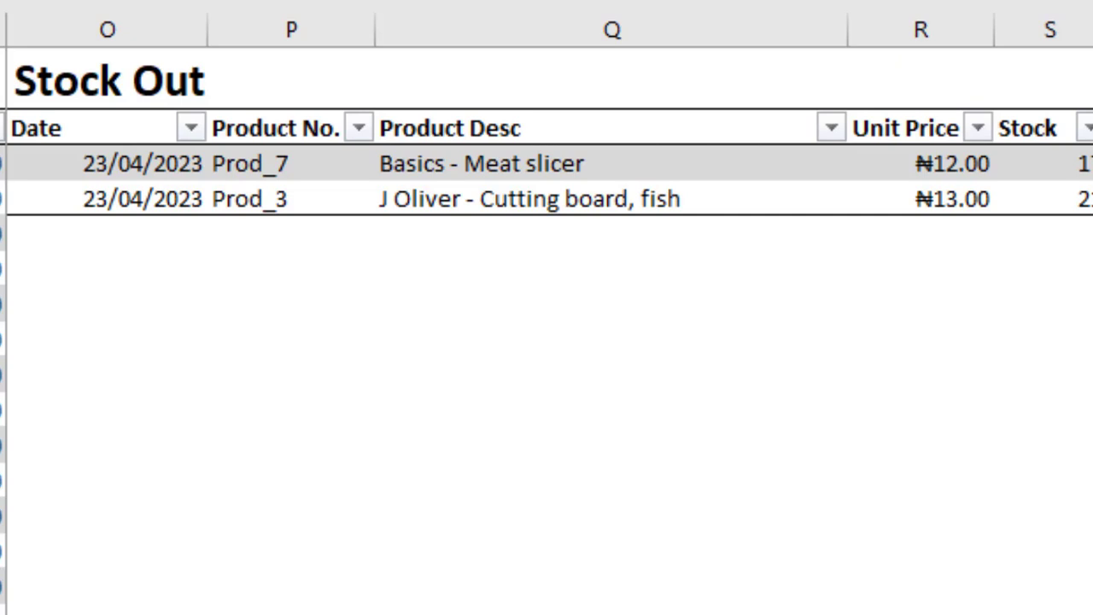
pyautogui.hscroll(-2, 546, 256)
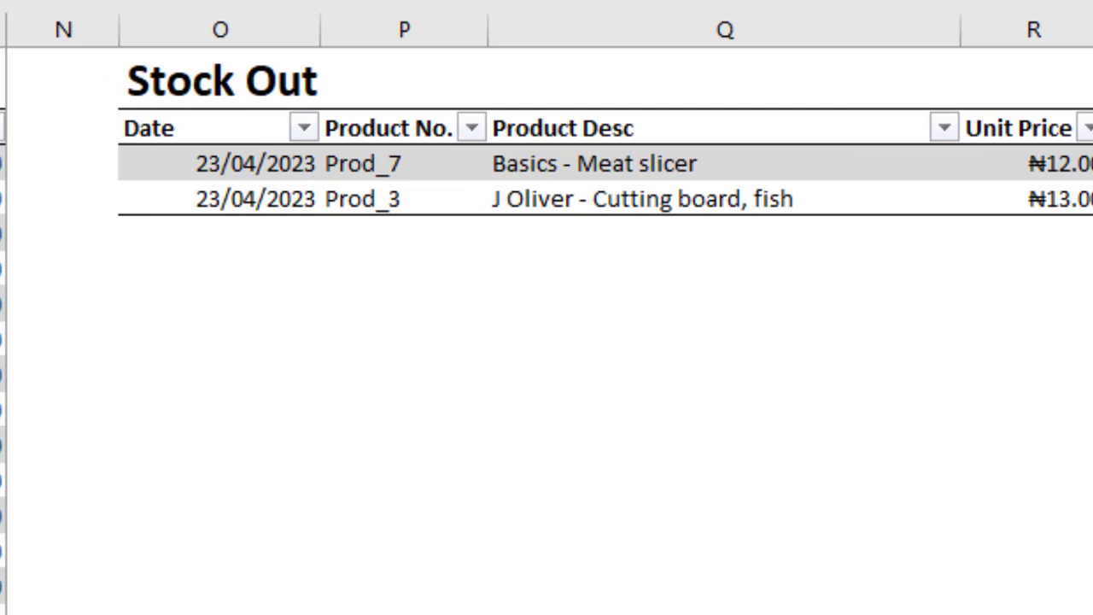
pyautogui.hscroll(-10, 546, 257)
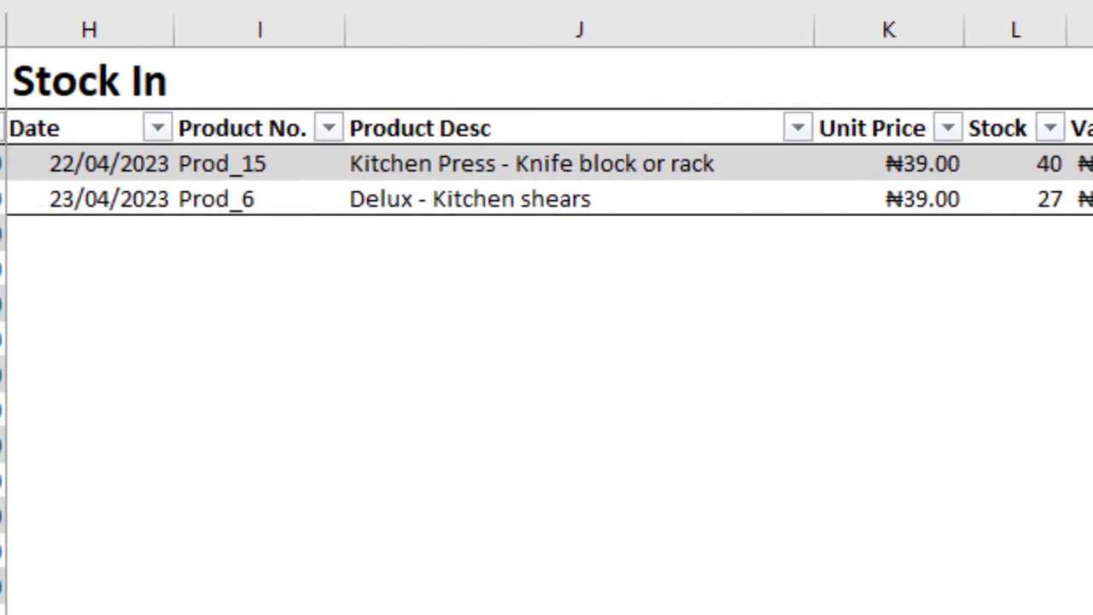
pyautogui.hscroll(-1, 546, 256)
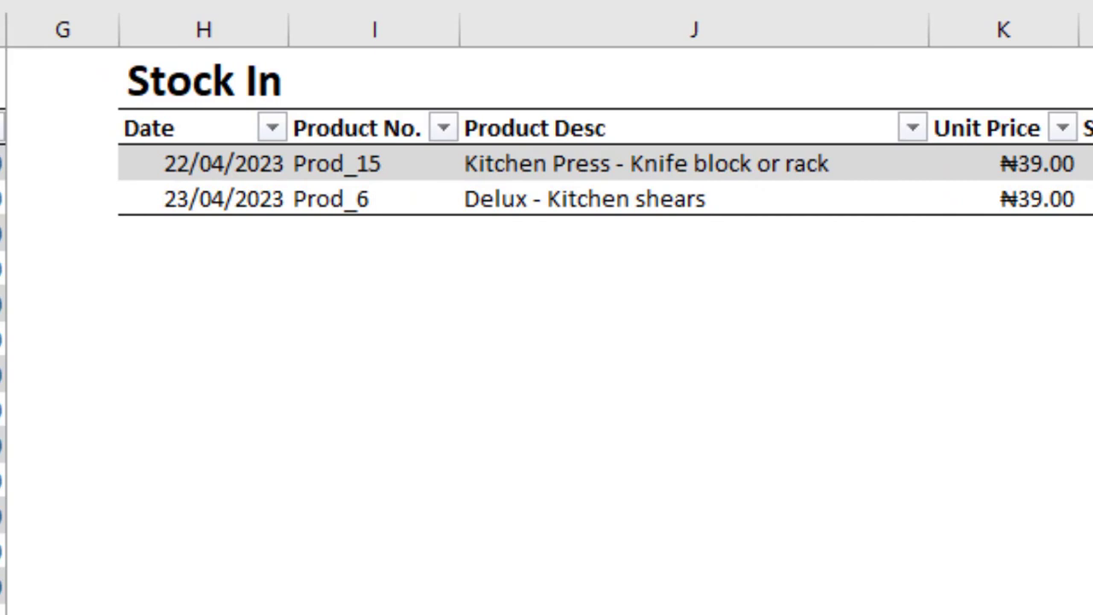
pyautogui.hscroll(6, 546, 256)
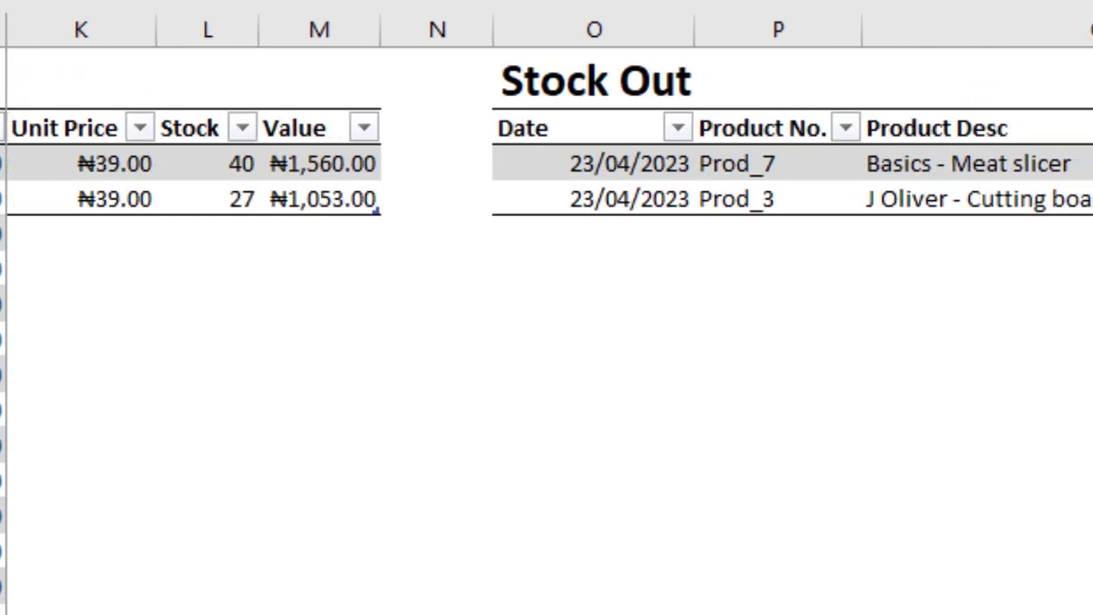
pyautogui.hscroll(3, 546, 256)
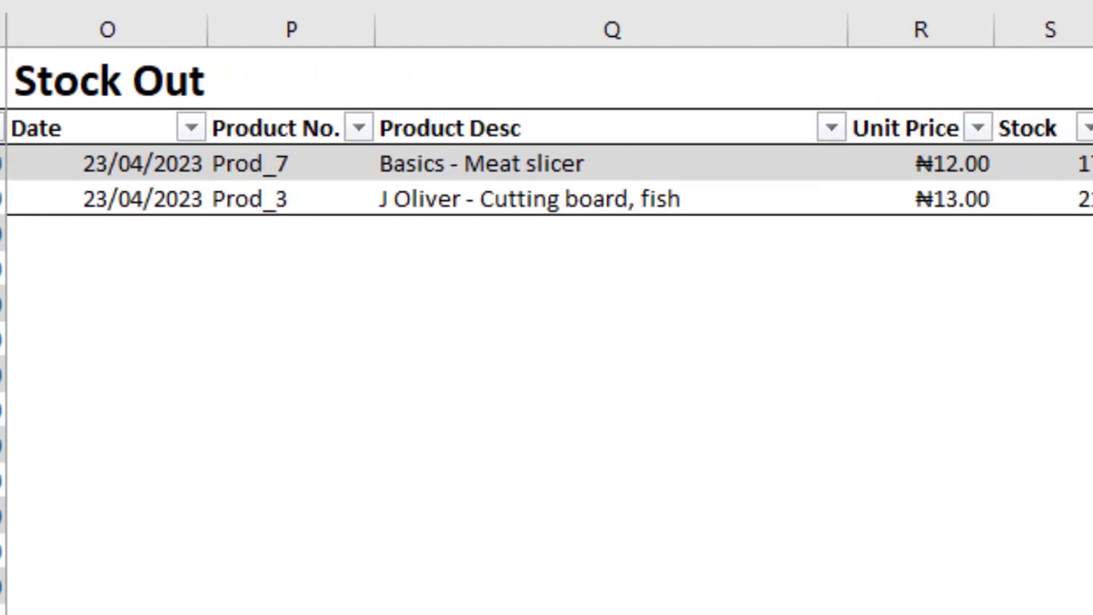
pyautogui.hscroll(4, 546, 256)
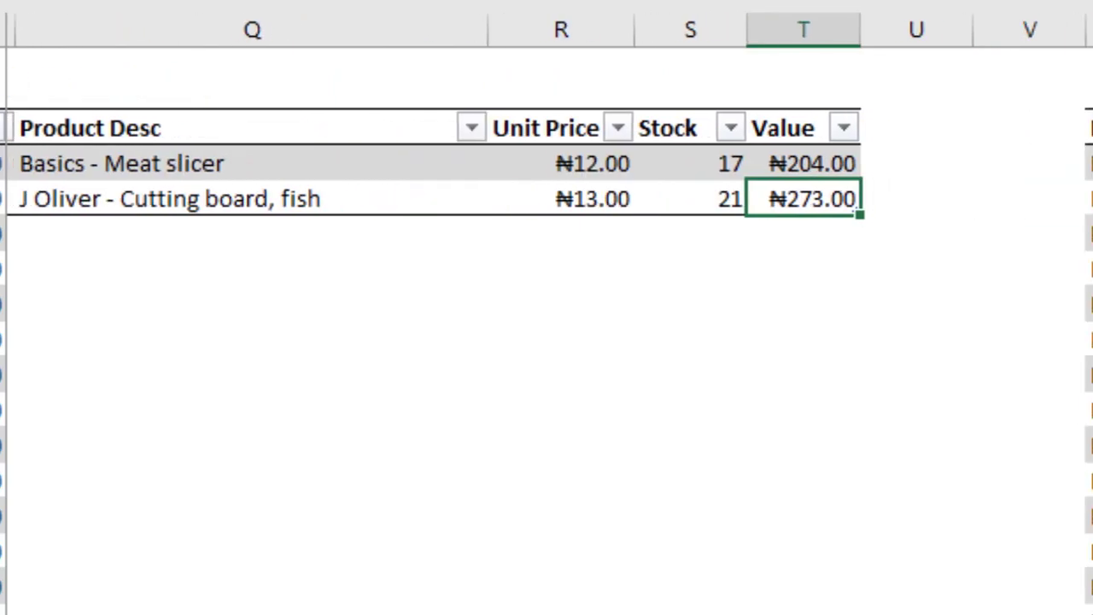
pyautogui.hscroll(4, 546, 307)
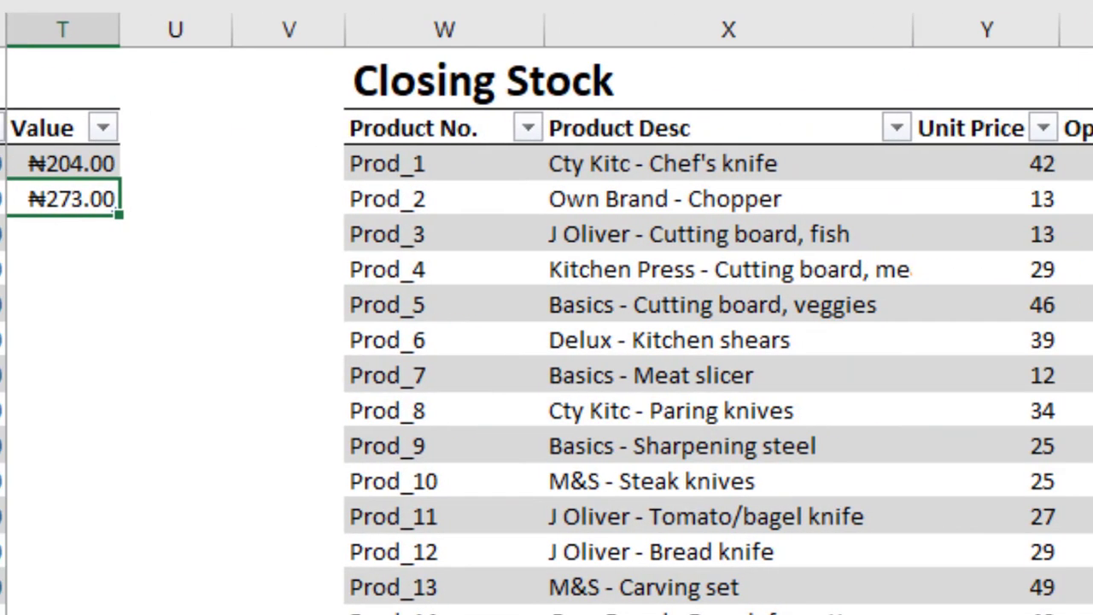
pyautogui.hscroll(1, 546, 307)
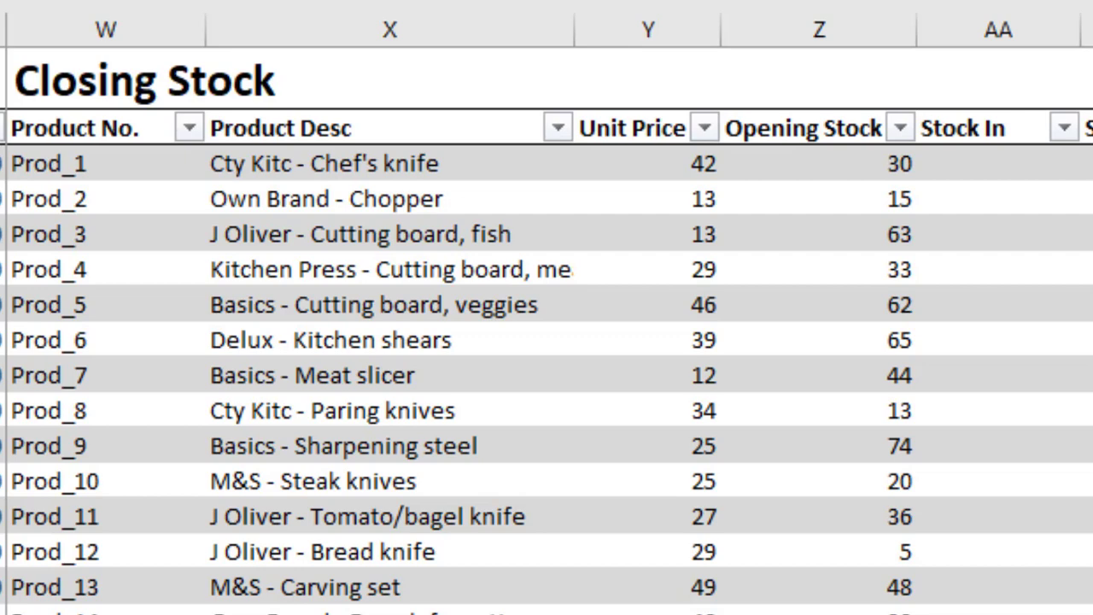
pyautogui.hscroll(2, 546, 341)
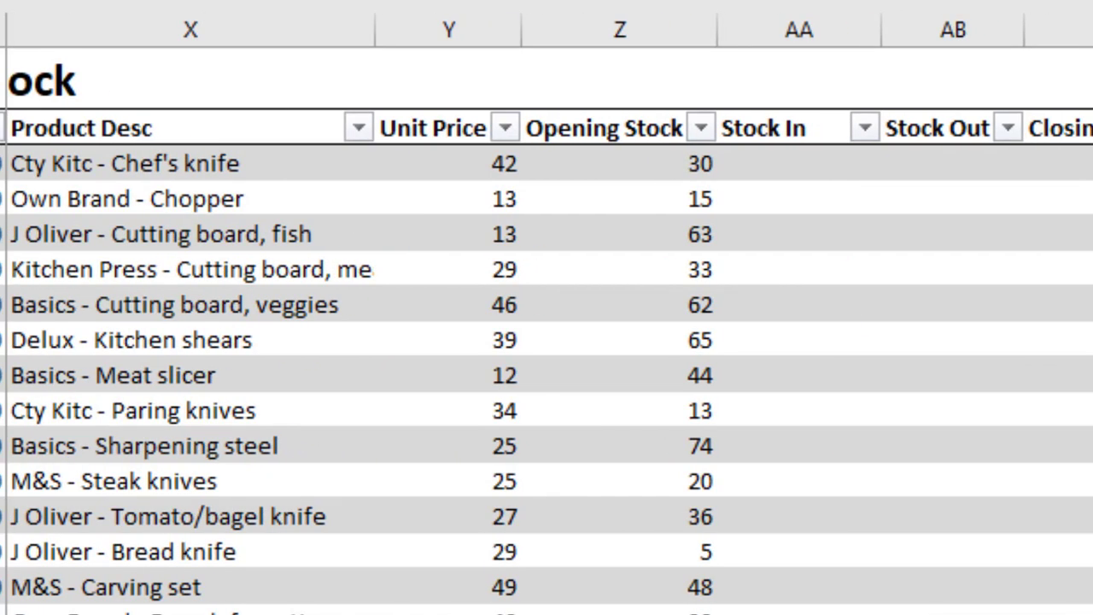
pyautogui.hscroll(3, 546, 342)
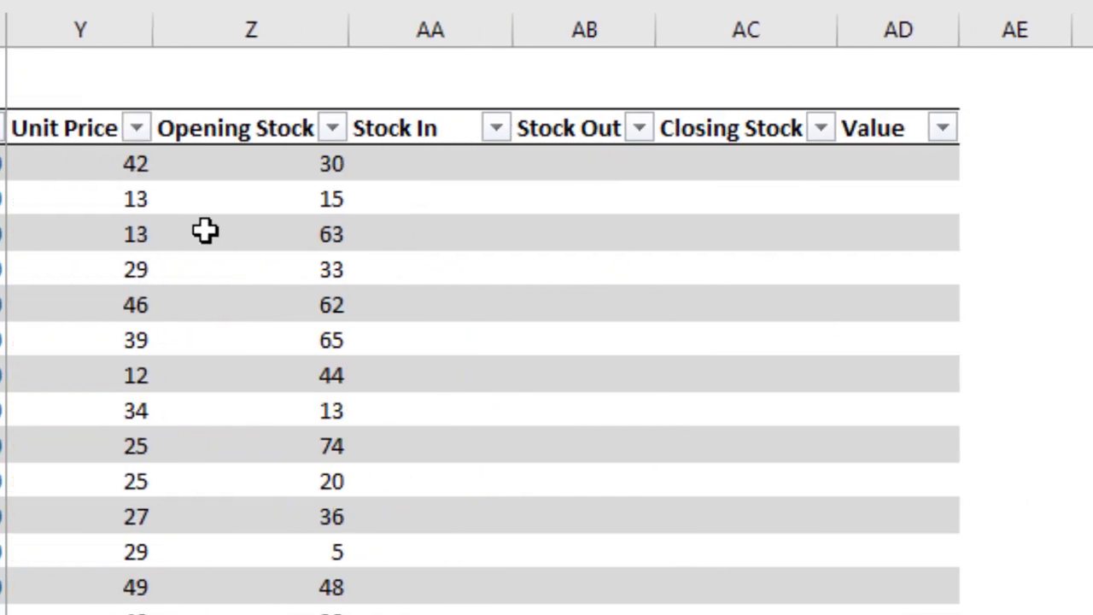